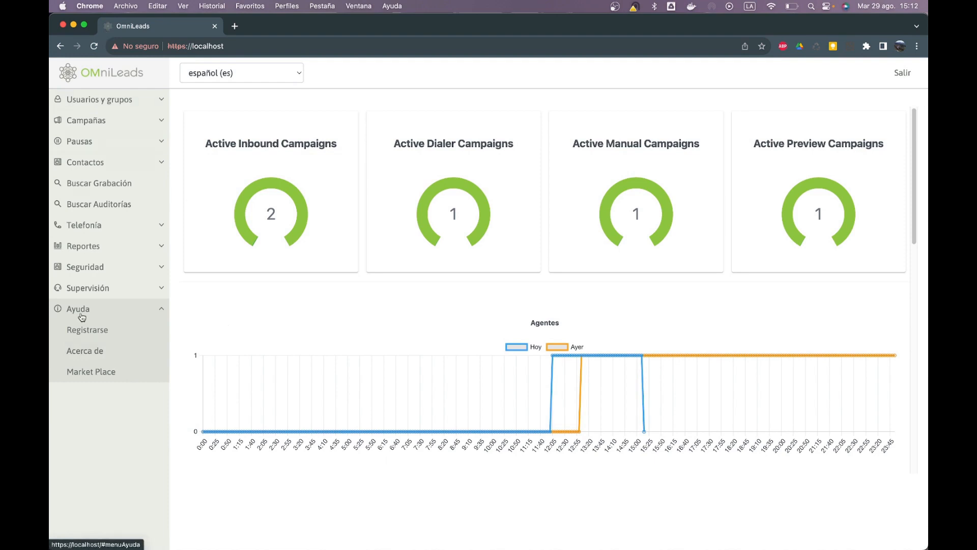
View the commercial addons marketplace page, then return to the main dashboard
{"action": "left_click", "coordinate": [107, 376]}
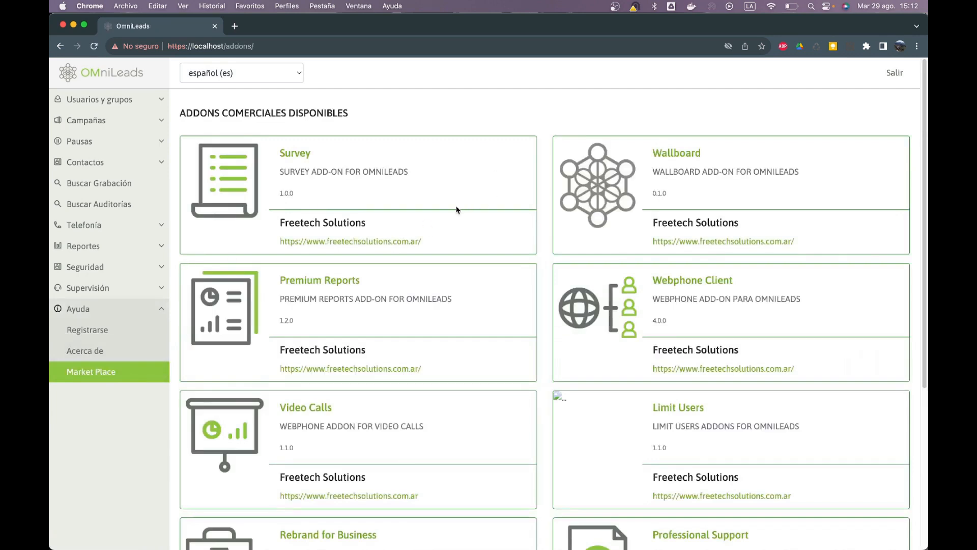
{"action": "left_click_drag", "start_coordinate": [200, 108], "coordinate": [315, 115]}
{"action": "left_click", "coordinate": [335, 115]}
{"action": "left_click", "coordinate": [113, 75]}
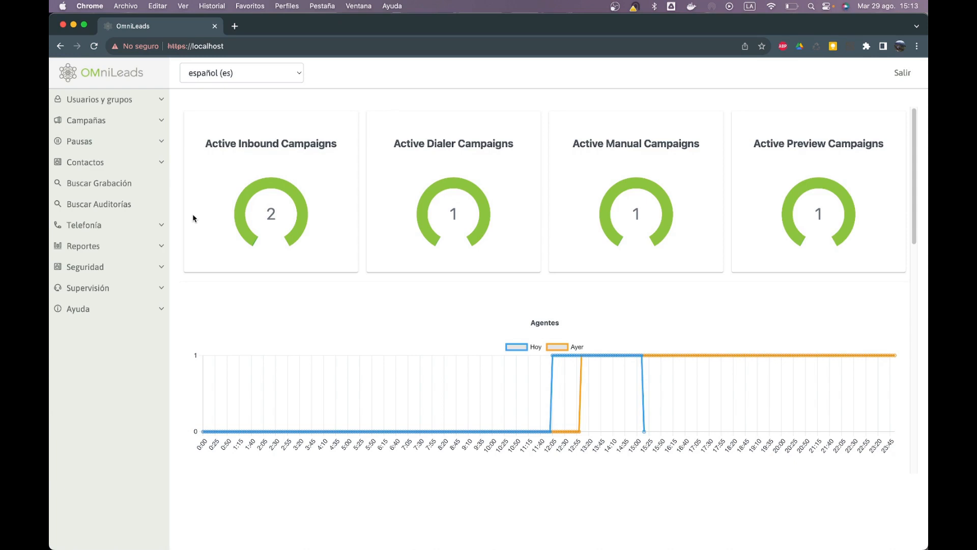
Open the Llamadas report under Reportes and scroll through the 2 calls for 29/08/2023
{"action": "left_click", "coordinate": [151, 249]}
{"action": "left_click", "coordinate": [131, 267]}
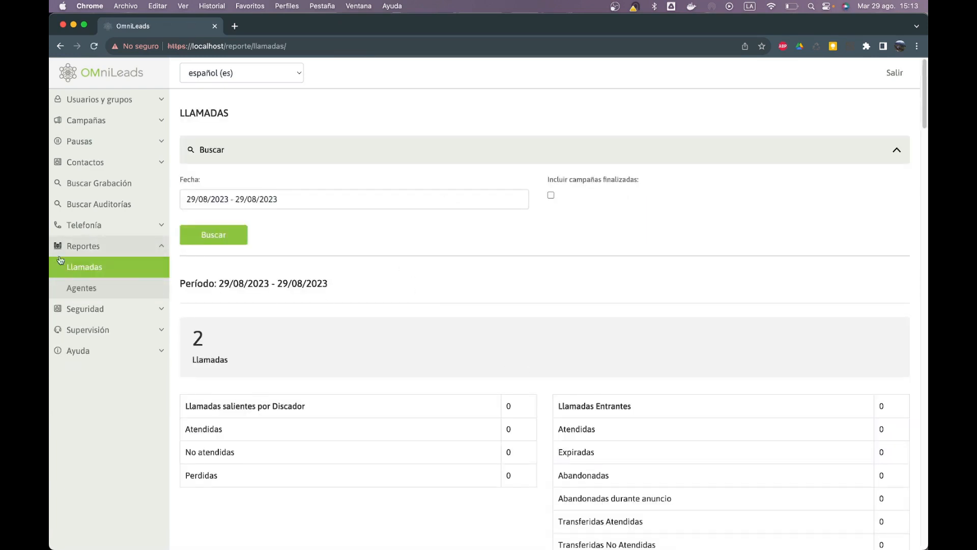
{"action": "scroll", "coordinate": [309, 373], "scroll_direction": "down", "scroll_amount": 10}
{"action": "scroll", "coordinate": [407, 325], "scroll_direction": "down", "scroll_amount": 10}
{"action": "scroll", "coordinate": [407, 326], "scroll_direction": "up", "scroll_amount": 20}
{"action": "left_click", "coordinate": [122, 249]}
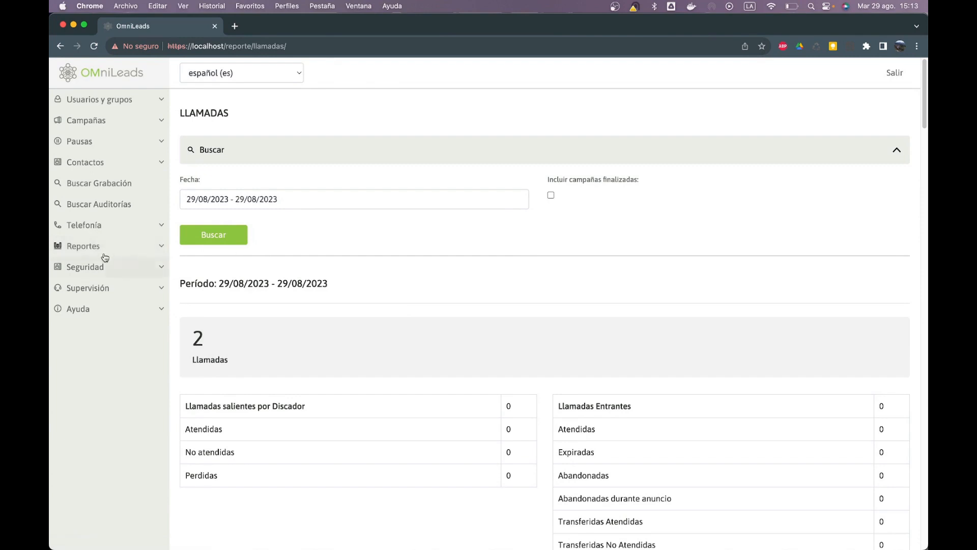
{"action": "left_click", "coordinate": [87, 252]}
{"action": "left_click", "coordinate": [86, 252]}
Open the .env file in curso-oml/omldeploytool/docker-compose in VS Code
{"action": "key", "text": "super+Tab"}
{"action": "key", "text": "super+Tab"}
{"action": "key", "text": "super+Tab"}
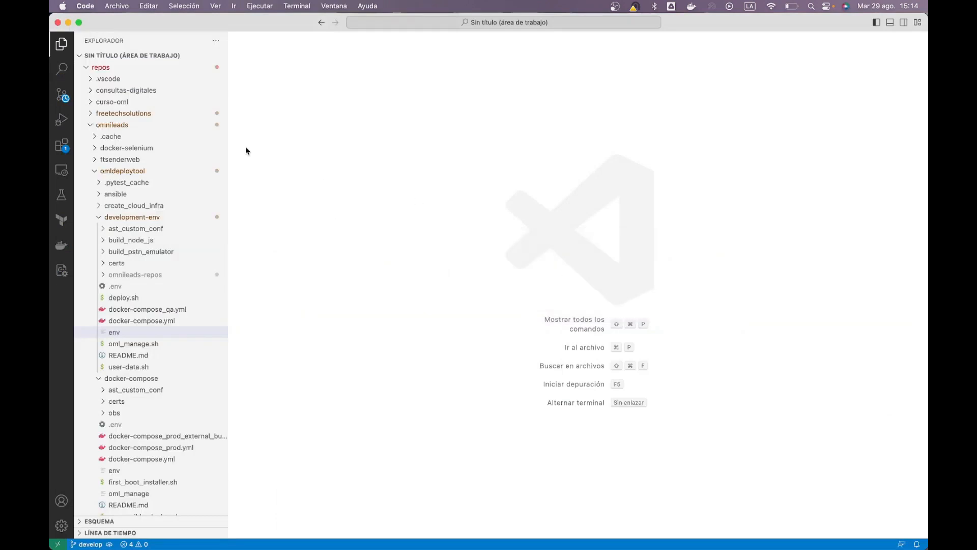
{"action": "left_click", "coordinate": [118, 171]}
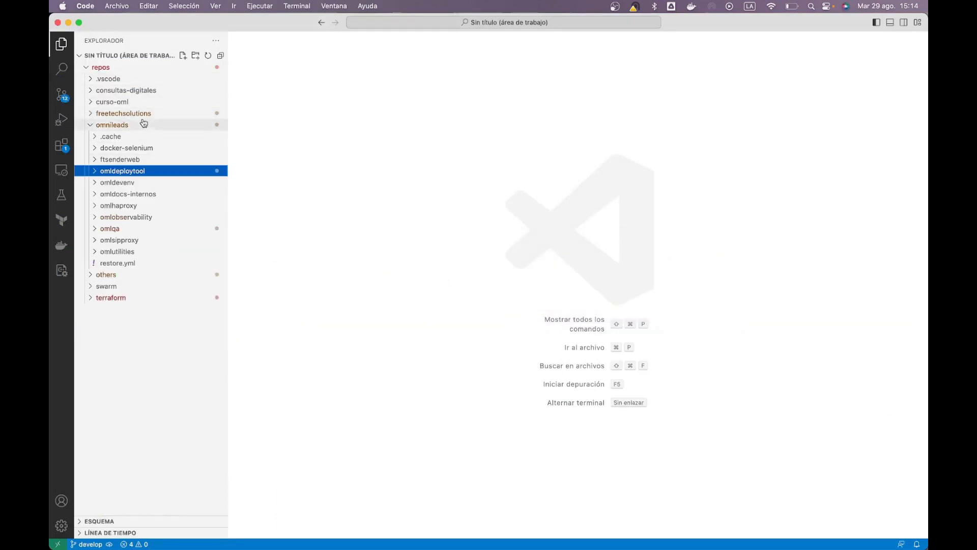
{"action": "left_click", "coordinate": [132, 125]}
{"action": "left_click", "coordinate": [130, 102]}
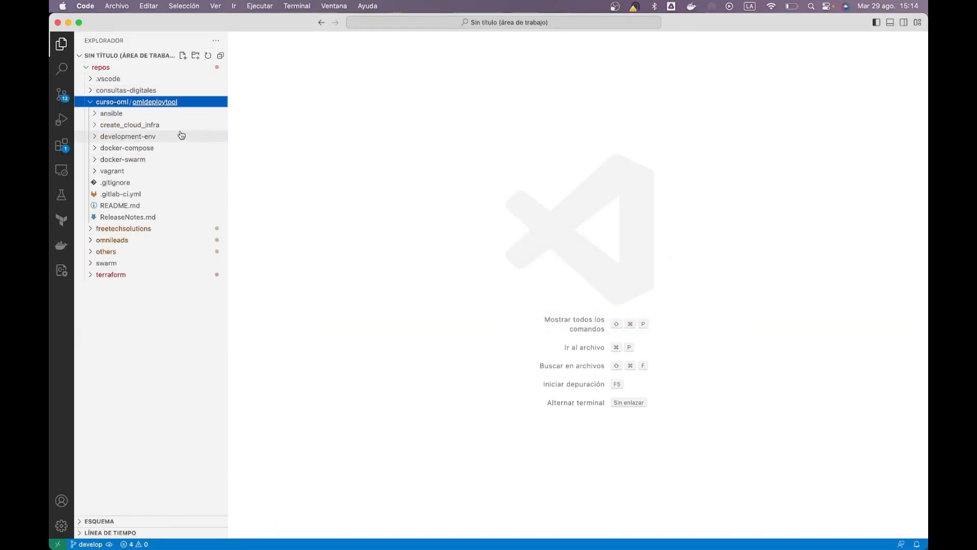
{"action": "left_click", "coordinate": [148, 148]}
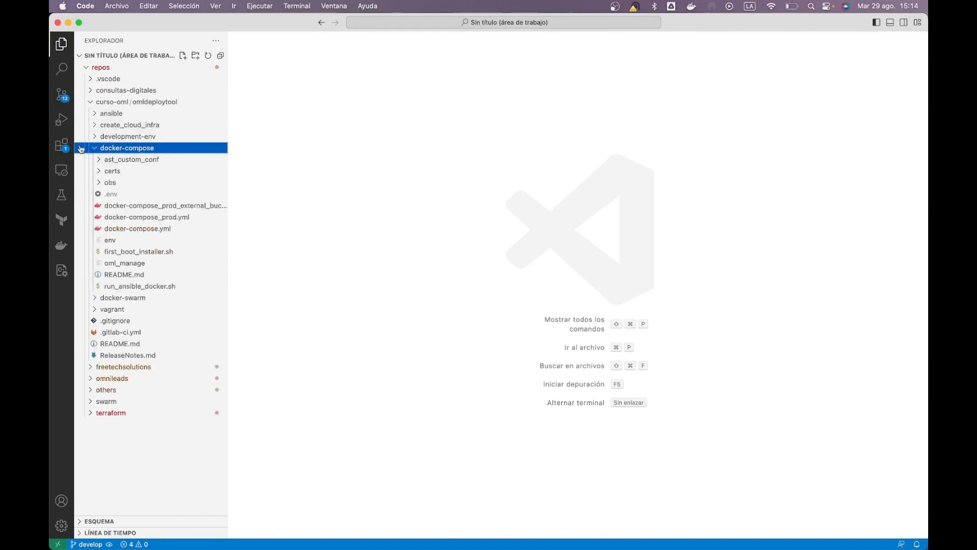
{"action": "left_click", "coordinate": [110, 194]}
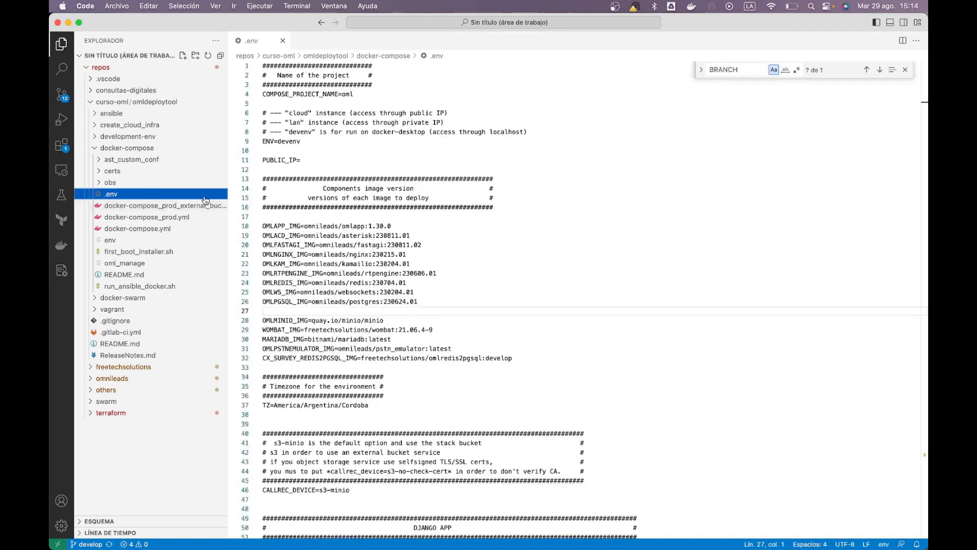
Append -enterprise to OMLAPP_IMG on line 18, giving omnileads/omlapp:1.30.0-enterprise, and save
{"action": "left_click", "coordinate": [342, 224]}
{"action": "key", "text": "End"}
{"action": "key", "text": "Home"}
{"action": "key", "text": "shift+End"}
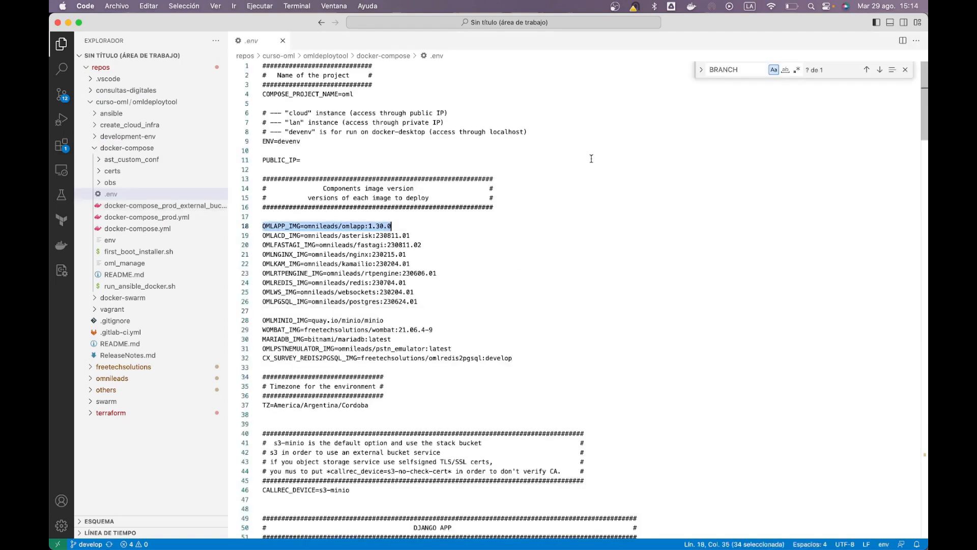
{"action": "key", "text": "End"}
{"action": "type", "text": "-"}
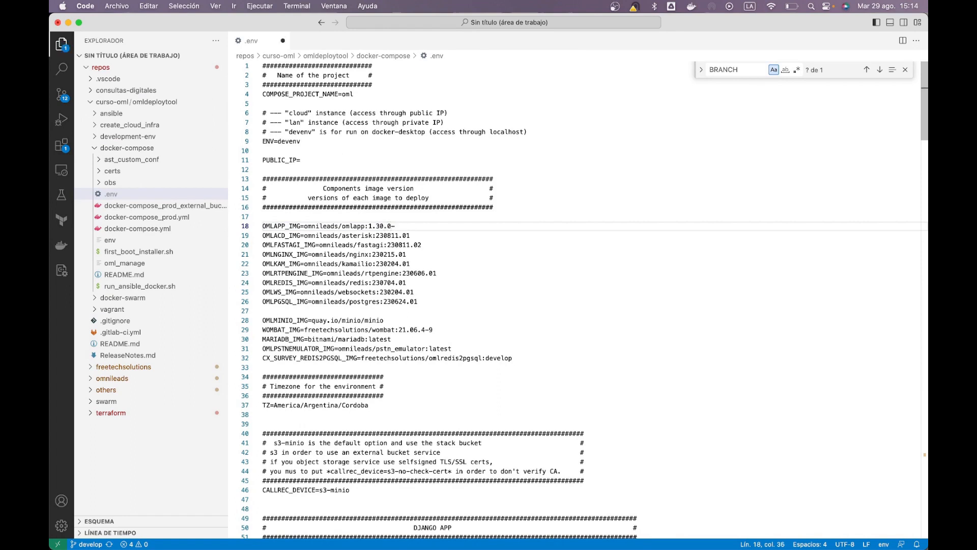
{"action": "type", "text": "enter"}
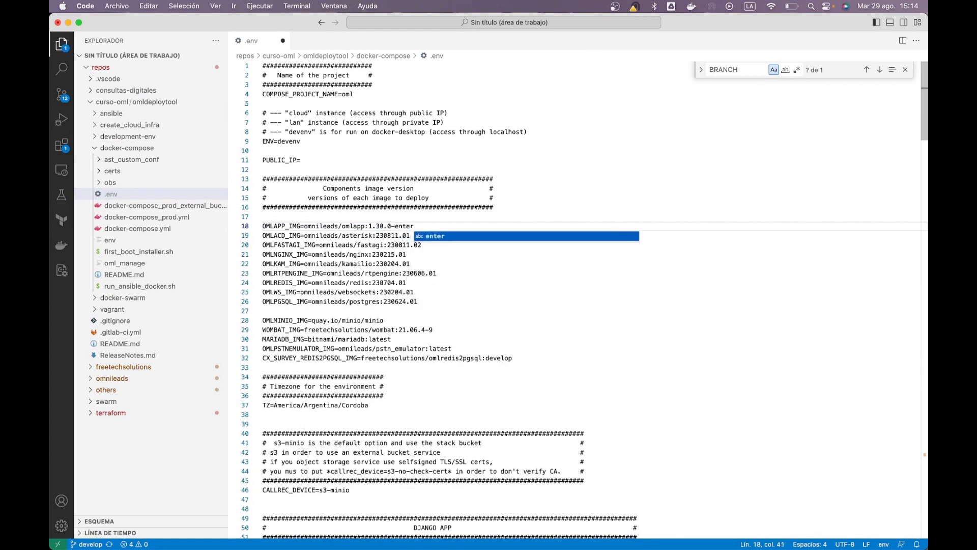
{"action": "type", "text": "prise"}
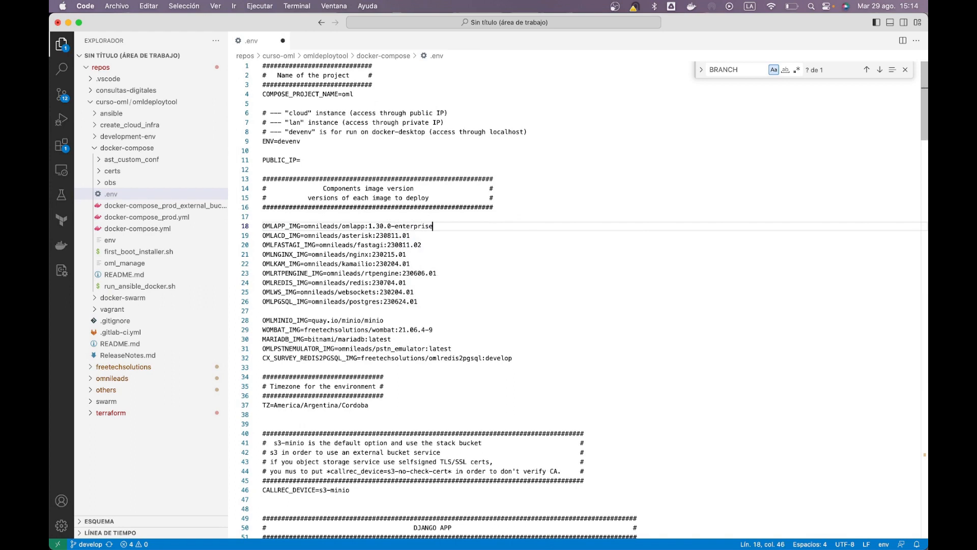
{"action": "key", "text": "super+s"}
{"action": "left_click_drag", "start_coordinate": [433, 227], "coordinate": [369, 228]}
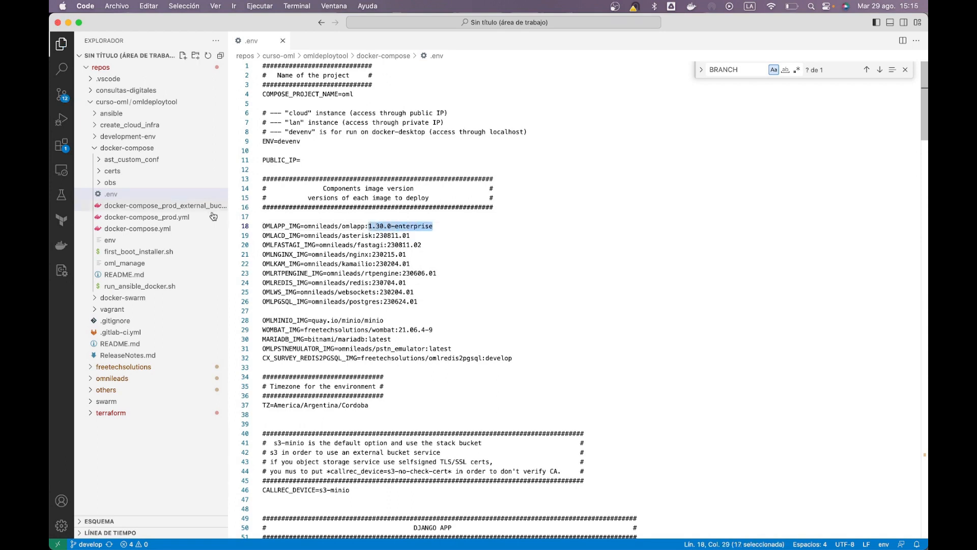
Open docker-compose.yml and go to line 59, just above the commented addon version lines
{"action": "left_click", "coordinate": [138, 228]}
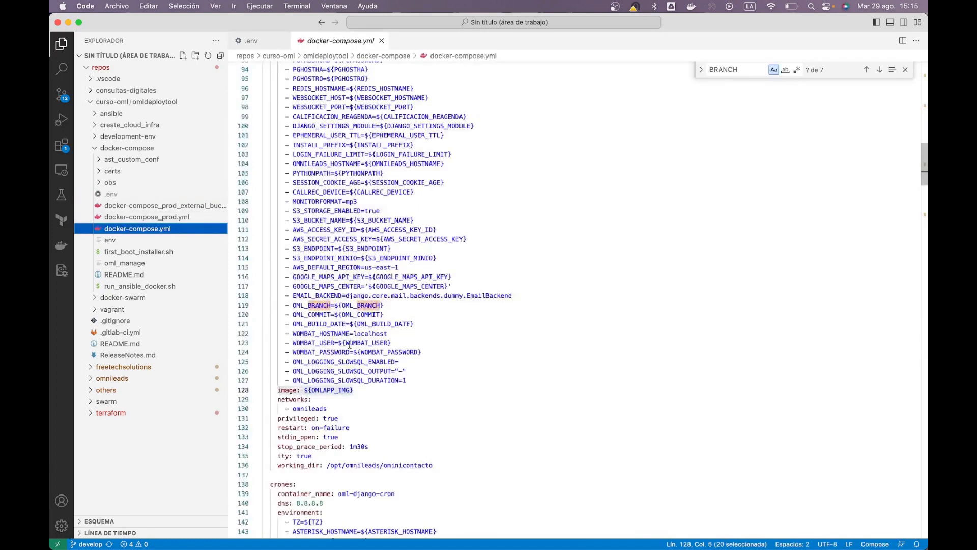
{"action": "scroll", "coordinate": [350, 341], "scroll_direction": "up", "scroll_amount": 20}
{"action": "scroll", "coordinate": [350, 346], "scroll_direction": "down", "scroll_amount": 10}
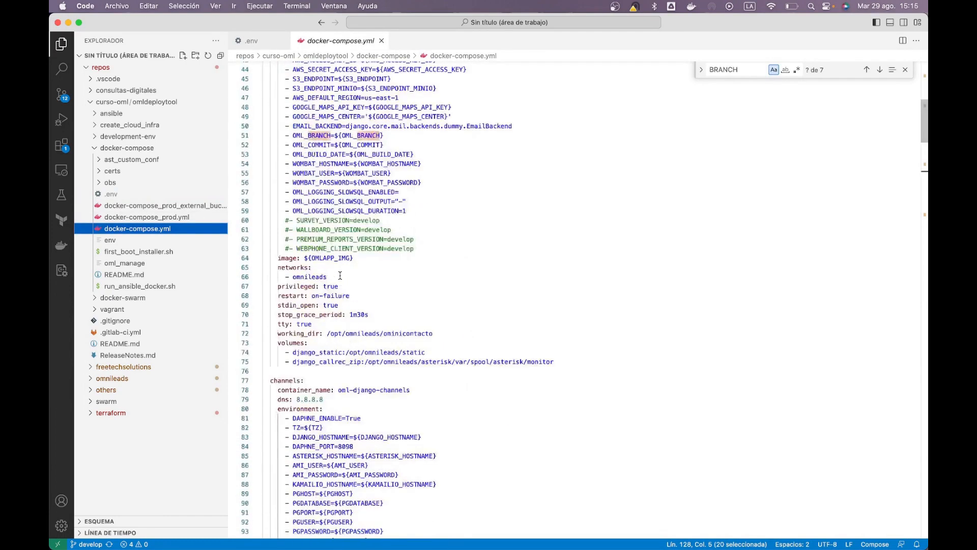
{"action": "left_click", "coordinate": [353, 212]}
Uncomment SURVEY, WALLBOARD, PREMIUM_REPORTS and WEBPHONE_CLIENT _VERSION=develop lines 60–63 and save
{"action": "key", "text": "Down"}
{"action": "key", "text": "Home"}
{"action": "key", "text": "super+slash"}
{"action": "key", "text": "Down"}
{"action": "key", "text": "super+slash"}
{"action": "key", "text": "Down"}
{"action": "key", "text": "super+slash"}
{"action": "key", "text": "Down"}
{"action": "key", "text": "super+slash"}
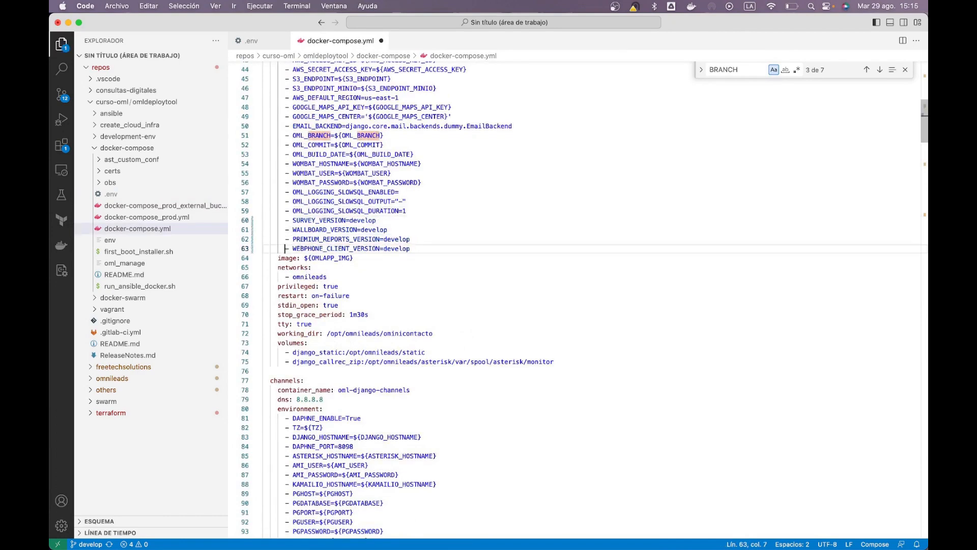
{"action": "key", "text": "super+s"}
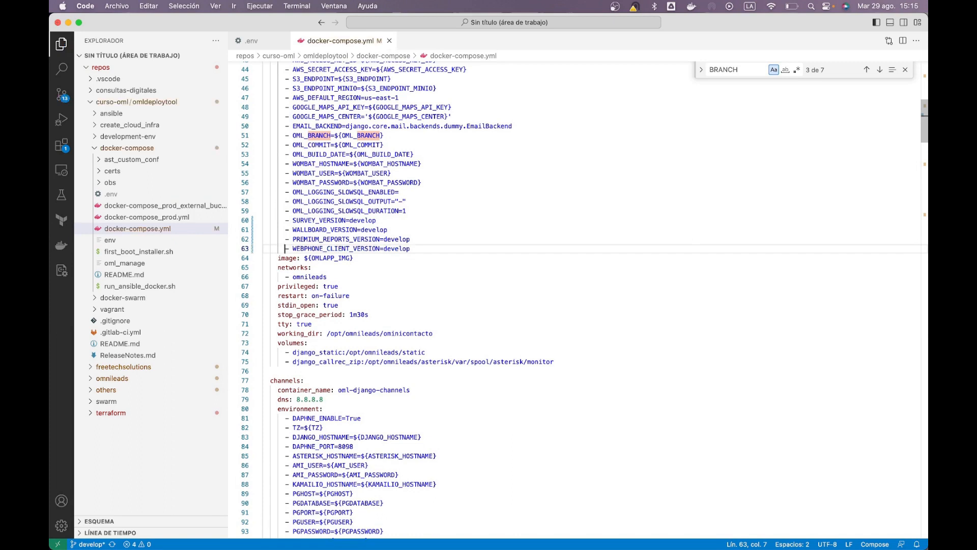
Highlight the four enabled addon version lines together to review them
{"action": "key", "text": "Up"}
{"action": "key", "text": "Up"}
{"action": "key", "text": "Up"}
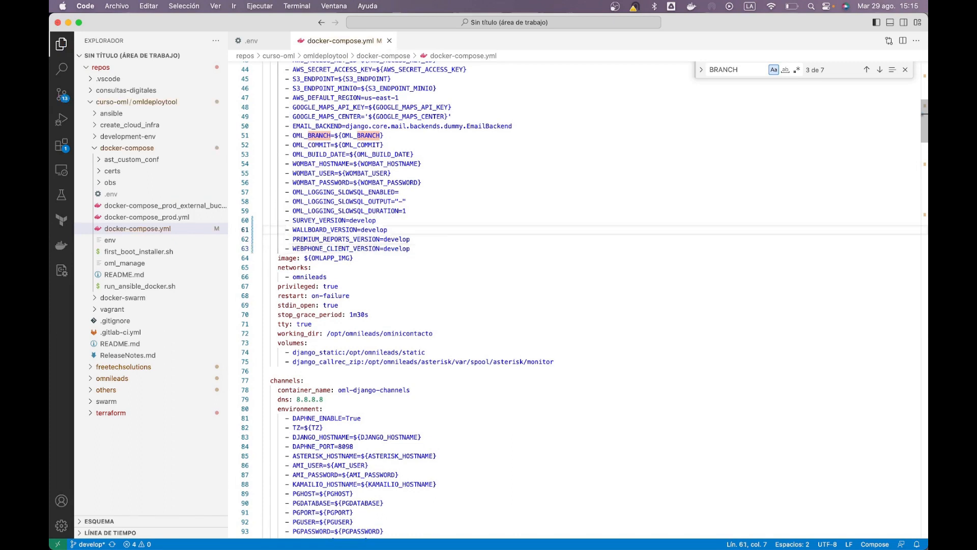
{"action": "key", "text": "shift+Down"}
{"action": "key", "text": "shift+Down"}
{"action": "key", "text": "shift+Down"}
{"action": "key", "text": "shift+End"}
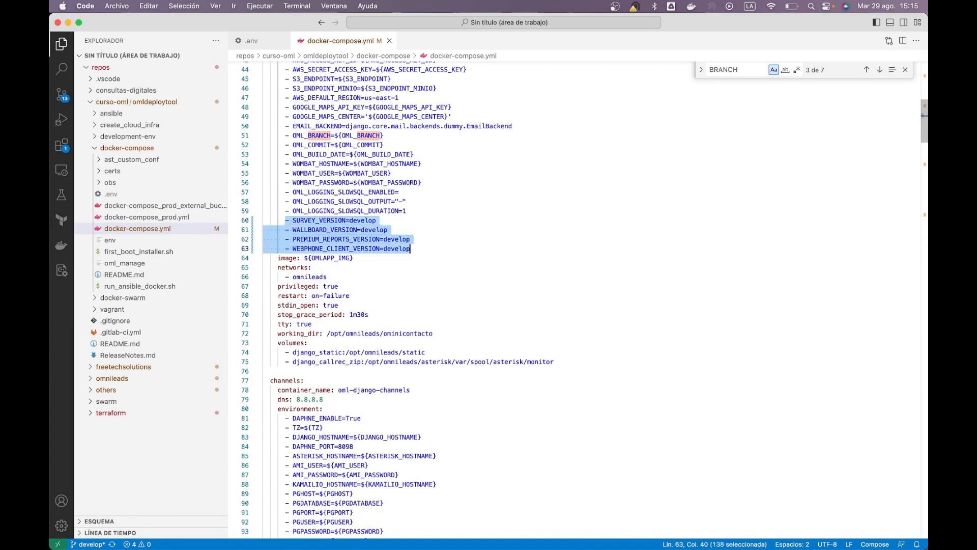
{"action": "left_click", "coordinate": [286, 239]}
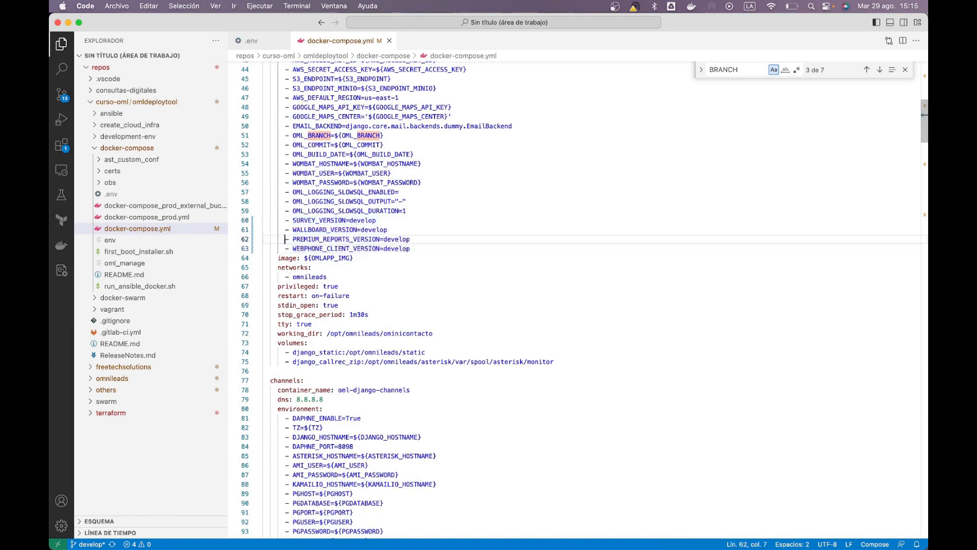
{"action": "key", "text": "Up"}
{"action": "key", "text": "Up"}
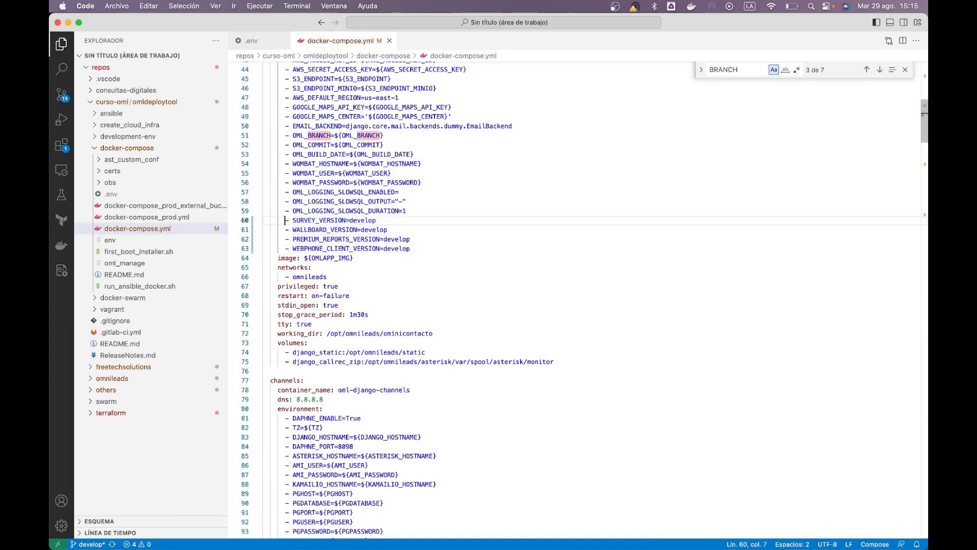
{"action": "key", "text": "shift+Down"}
{"action": "key", "text": "shift+Down"}
{"action": "key", "text": "shift+Down"}
{"action": "key", "text": "shift+End"}
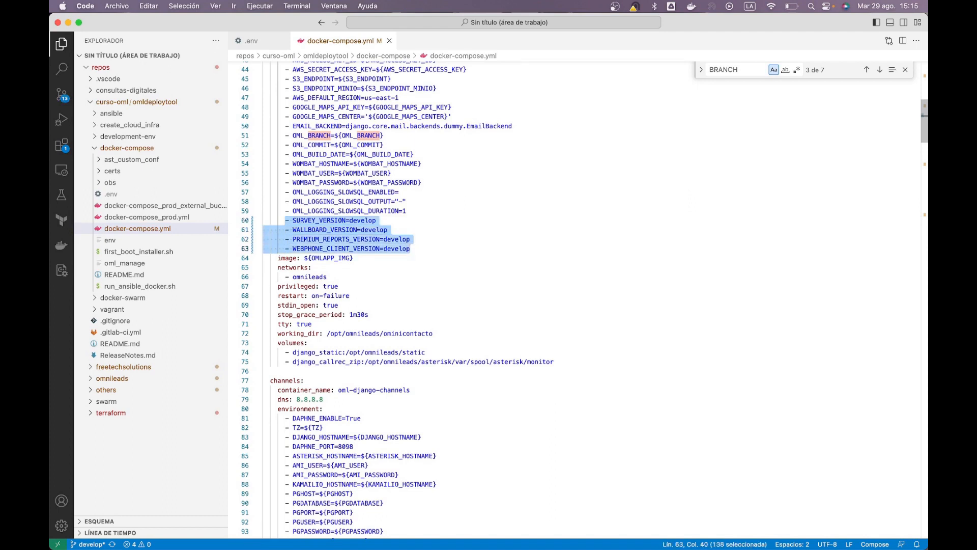
Highlight each addon version setting in turn, from SURVEY_VERSION to WEBPHONE_CLIENT_VERSION
{"action": "key", "text": "Left"}
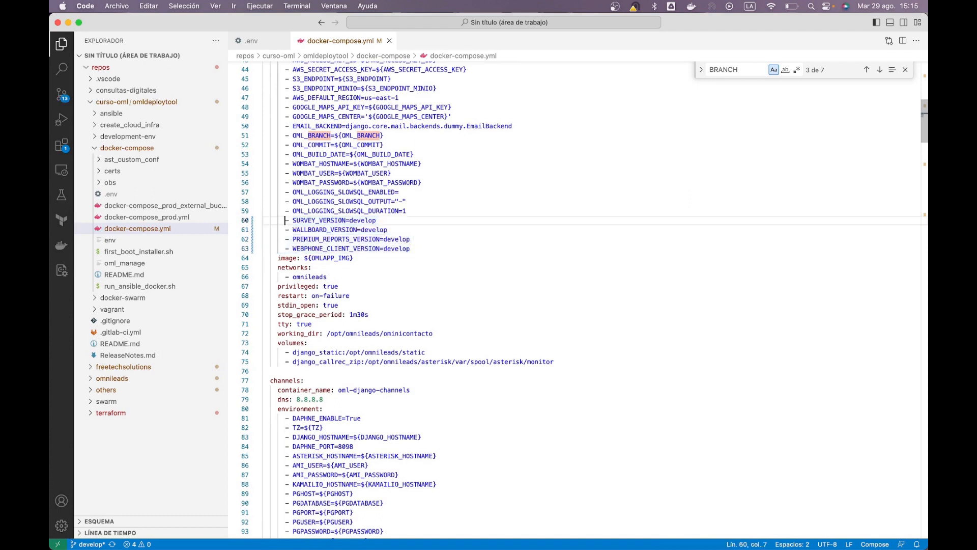
{"action": "key", "text": "shift+End"}
{"action": "key", "text": "Left"}
{"action": "key", "text": "Down"}
{"action": "key", "text": "shift+End"}
{"action": "key", "text": "Left"}
{"action": "key", "text": "Down"}
{"action": "key", "text": "shift+End"}
{"action": "key", "text": "Left"}
{"action": "key", "text": "Down"}
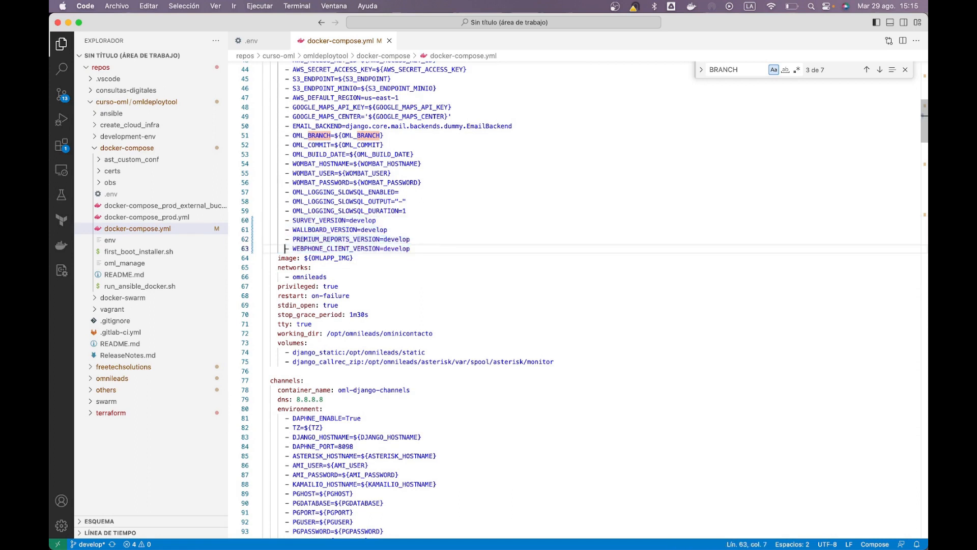
{"action": "key", "text": "shift+End"}
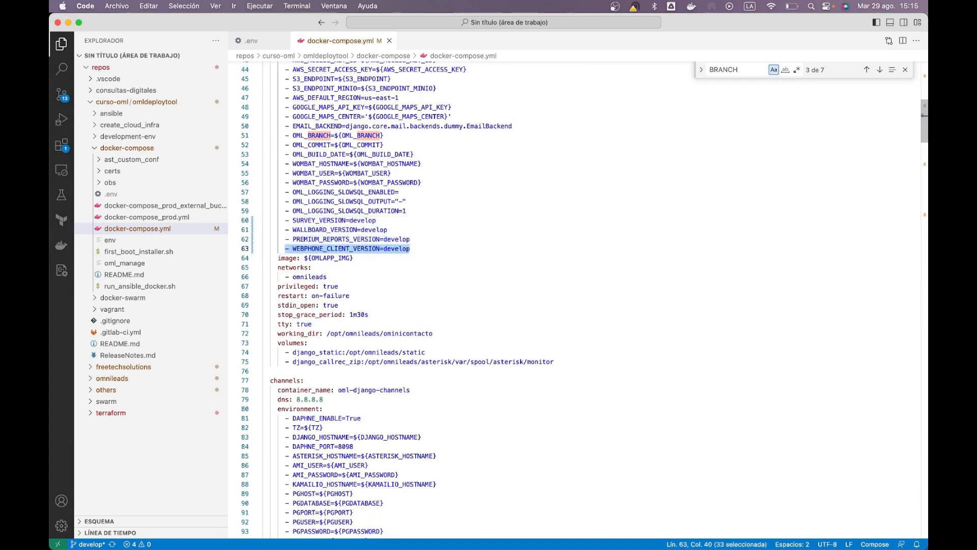
{"action": "key", "text": "super+Tab"}
{"action": "key", "text": "super+Tab"}
{"action": "key", "text": "super+Tab"}
{"action": "key", "text": "super+Tab"}
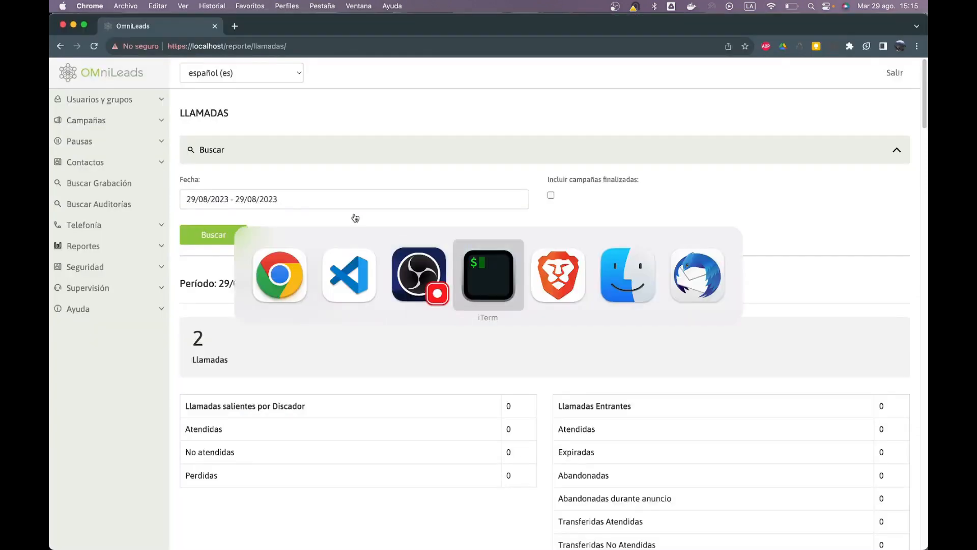
Clear the terminal and rerun docker-compose up -d from history, recreating django, channels, cron and nginx
{"action": "key", "text": "ctrl+l"}
{"action": "key", "text": "ctrl+r"}
{"action": "type", "text": "up"}
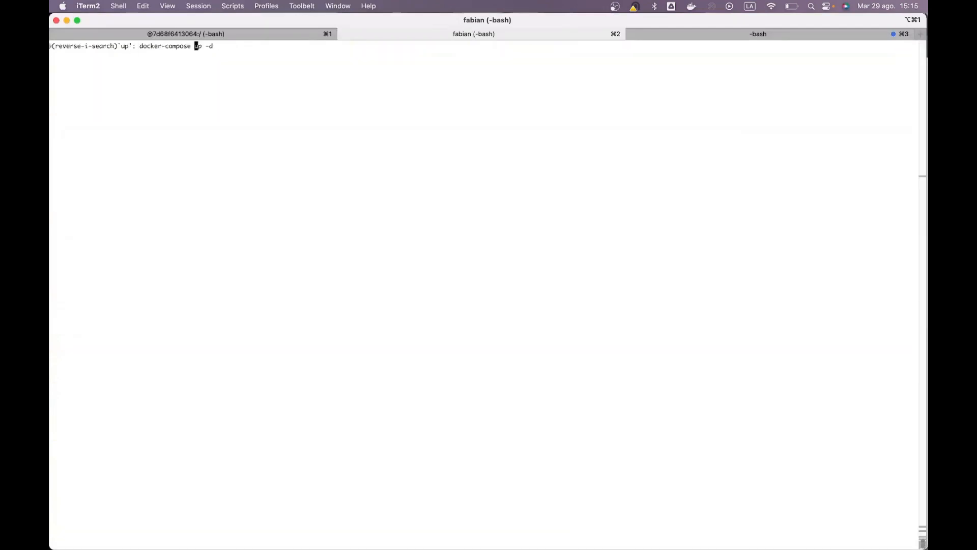
{"action": "key", "text": "Return"}
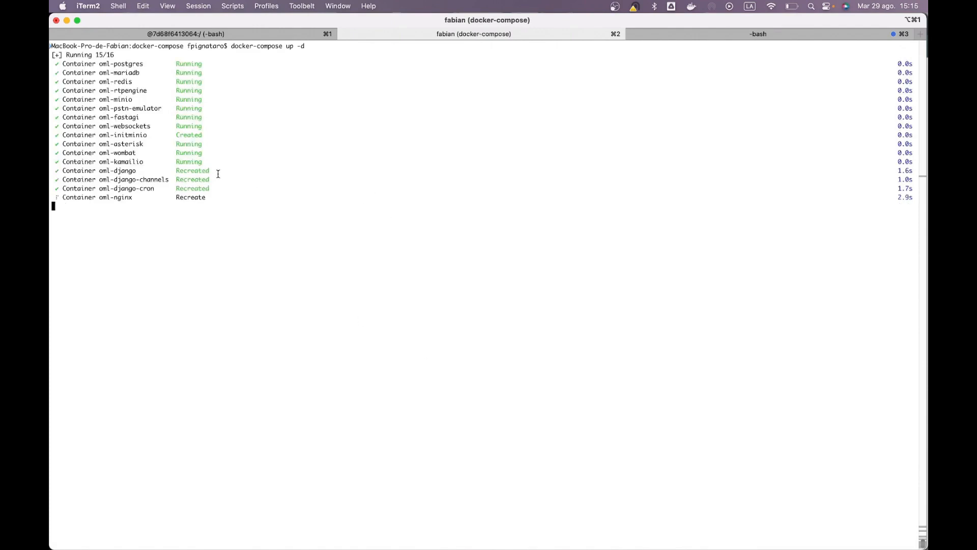
{"action": "left_click_drag", "start_coordinate": [216, 171], "coordinate": [135, 169]}
{"action": "left_click", "coordinate": [91, 172]}
{"action": "key", "text": "super+Tab"}
{"action": "key", "text": "super+Tab"}
{"action": "key", "text": "super+Tab"}
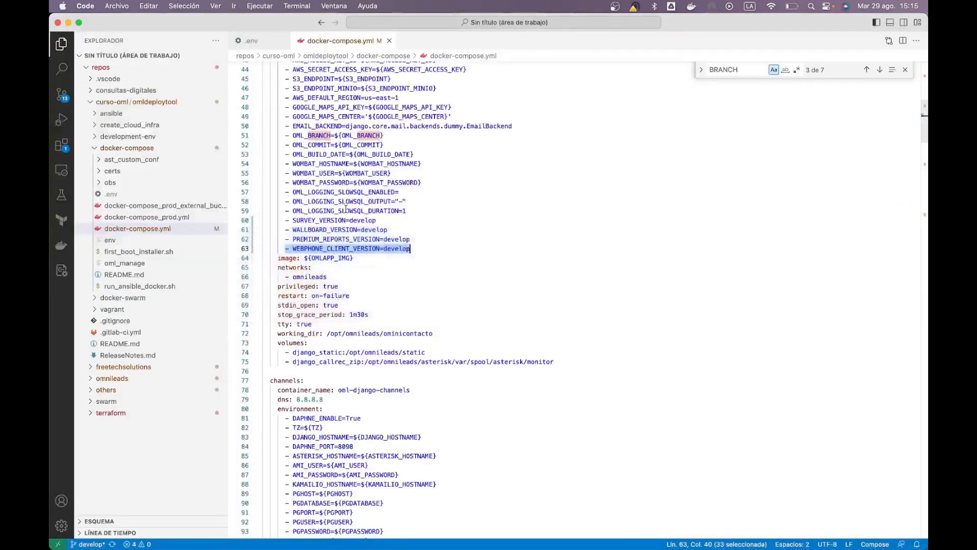
{"action": "left_click", "coordinate": [270, 44]}
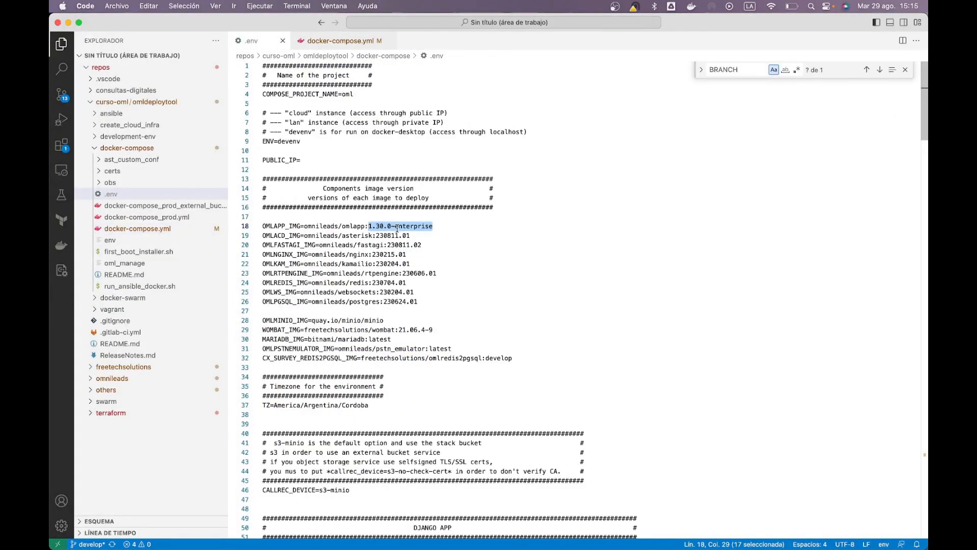
{"action": "key", "text": "shift+End"}
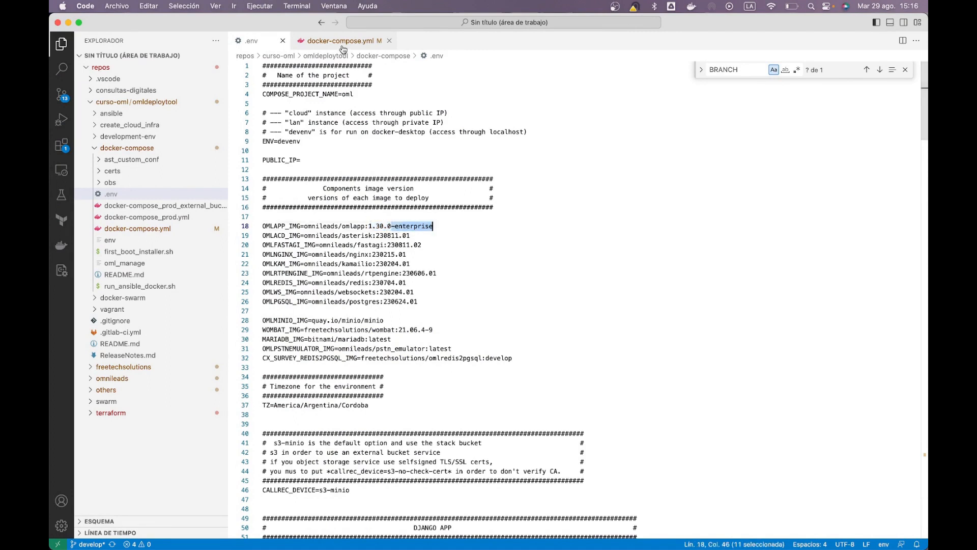
{"action": "left_click_drag", "start_coordinate": [448, 225], "coordinate": [259, 215]}
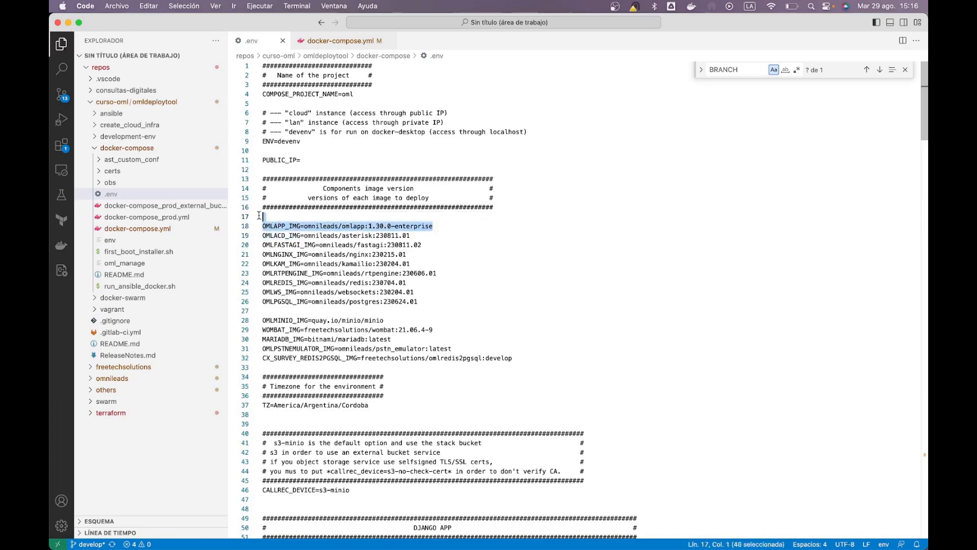
{"action": "left_click", "coordinate": [324, 43]}
{"action": "left_click_drag", "start_coordinate": [289, 212], "coordinate": [258, 221]}
{"action": "left_click", "coordinate": [442, 250]}
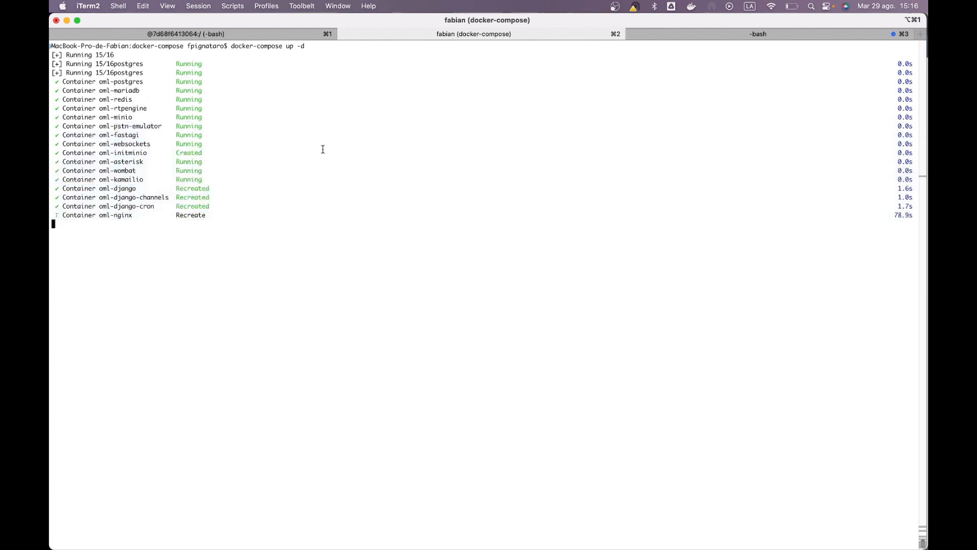
{"action": "key", "text": "super+Tab"}
{"action": "key", "text": "super+Tab"}
{"action": "left_click", "coordinate": [388, 238]}
{"action": "scroll", "coordinate": [388, 237], "scroll_direction": "up", "scroll_amount": 10}
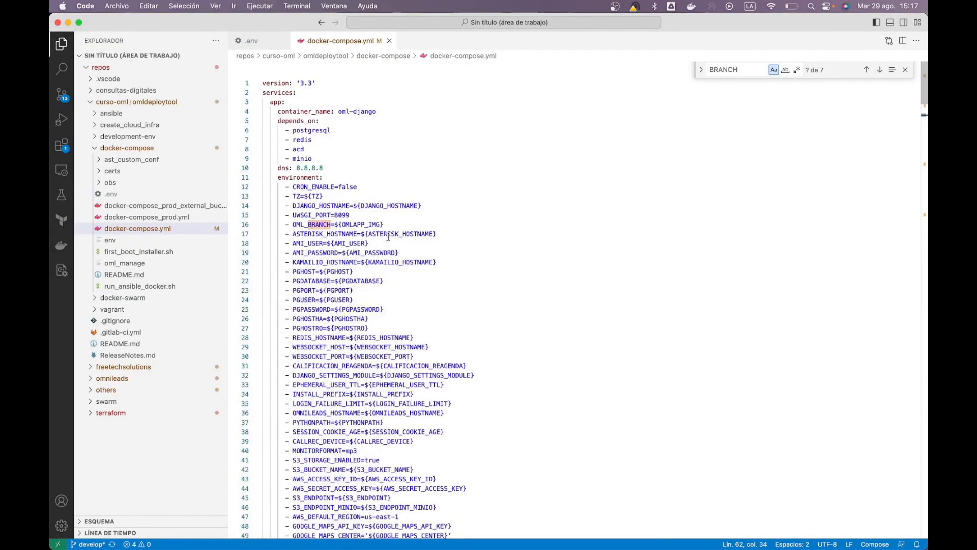
Close the docker-compose.yml tab and highlight the 1.30.0-enterprise version tag on line 18 of .env
{"action": "left_click", "coordinate": [390, 40]}
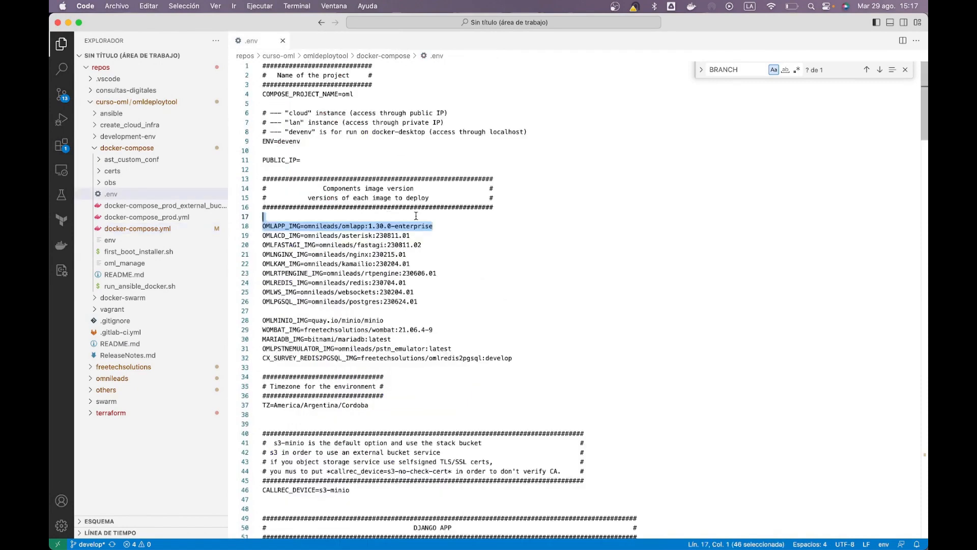
{"action": "left_click", "coordinate": [388, 159]}
{"action": "left_click_drag", "start_coordinate": [433, 226], "coordinate": [392, 226]}
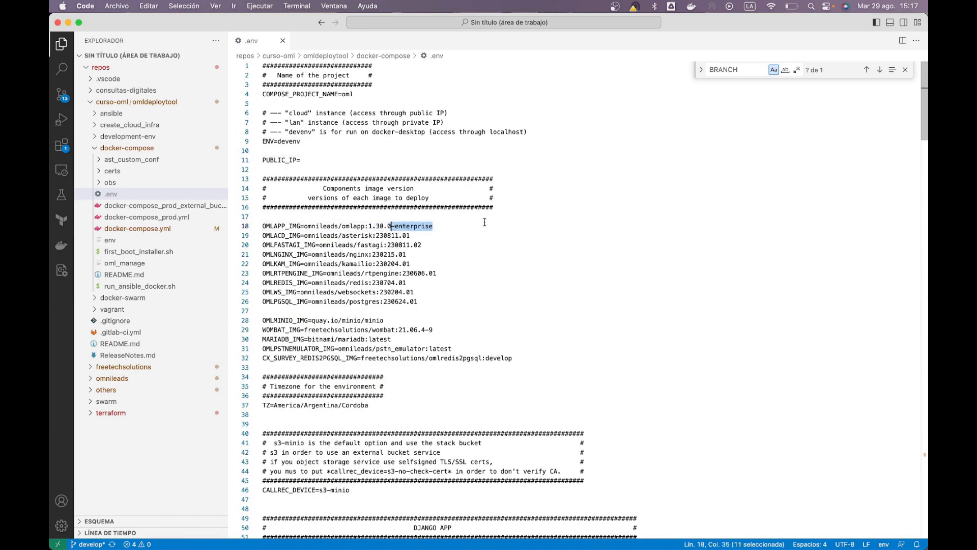
{"action": "key", "text": "super+Tab"}
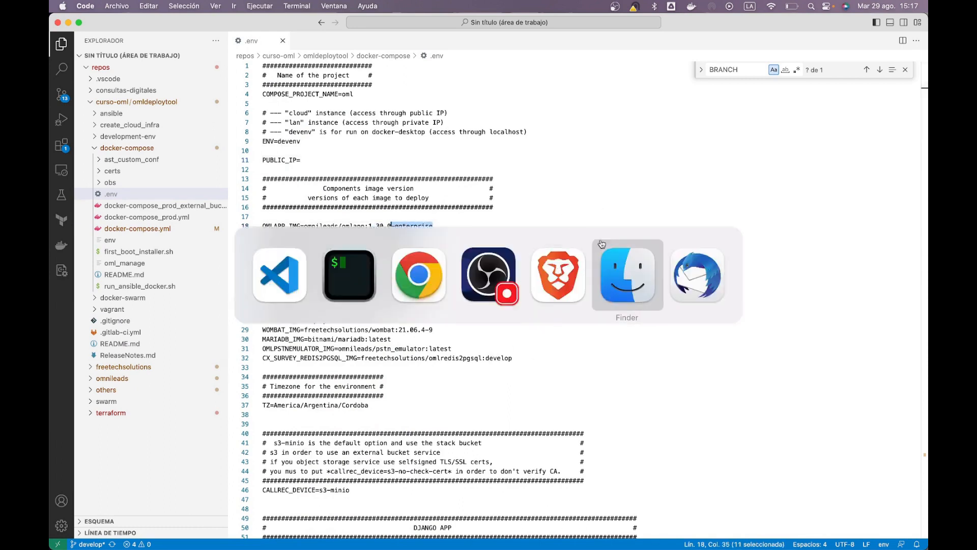
{"action": "left_click", "coordinate": [423, 141]}
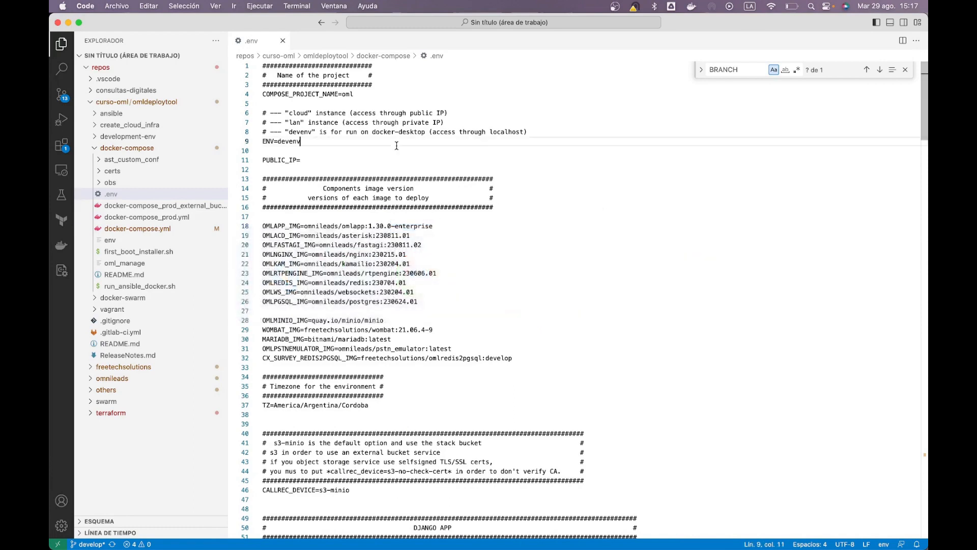
{"action": "key", "text": "super+Tab"}
Run ./oml_manage --django_logs and watch the logs until uWSGI 2.0.21 is running
{"action": "left_click", "coordinate": [357, 275]}
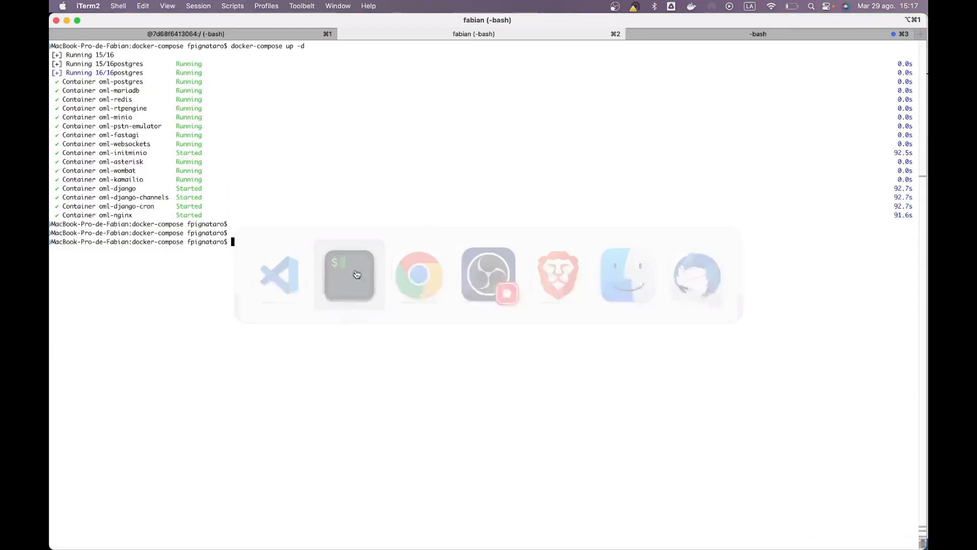
{"action": "type", "text": "./oml_manage -"}
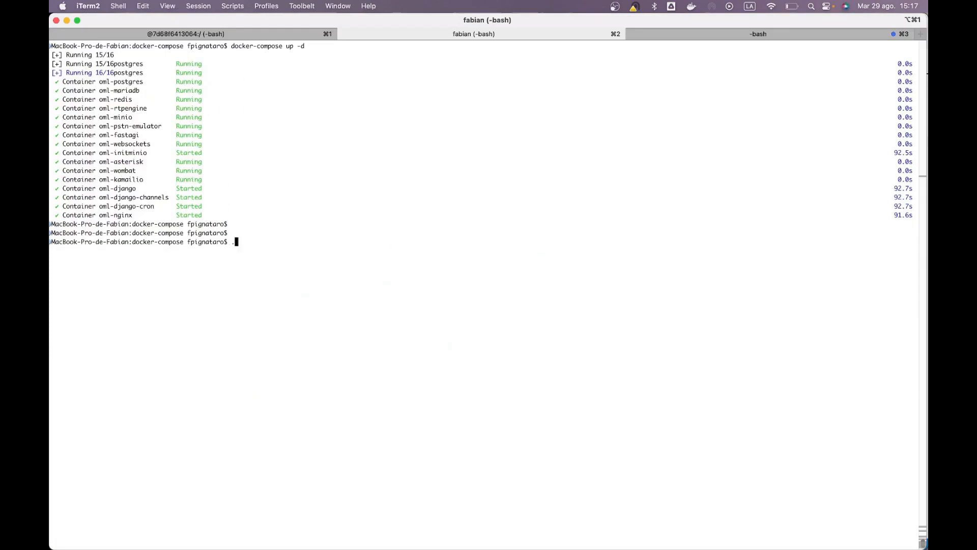
{"action": "type", "text": "-django_logs"}
{"action": "key", "text": "Return"}
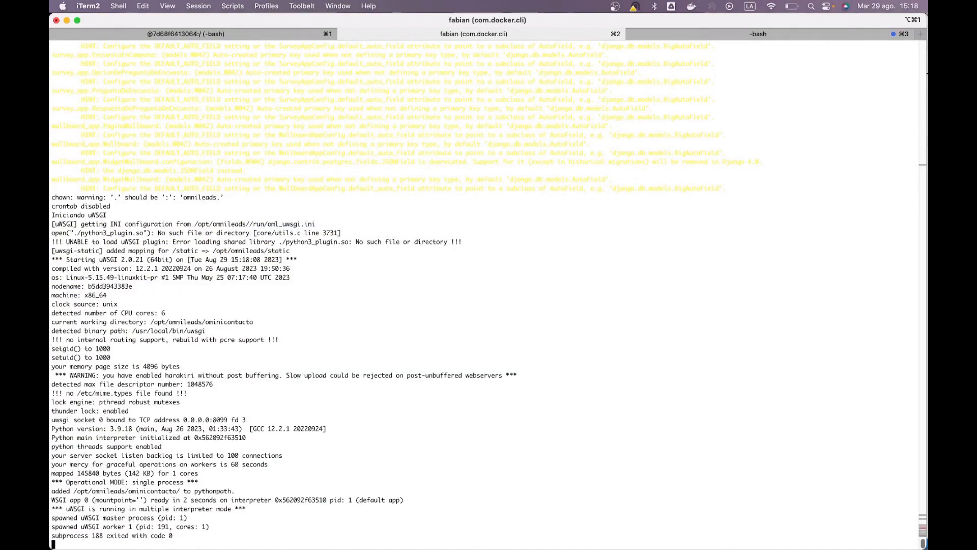
{"action": "key", "text": "super+Tab"}
{"action": "key", "text": "super+Tab"}
{"action": "key", "text": "super+Tab"}
{"action": "key", "text": "super+Tab"}
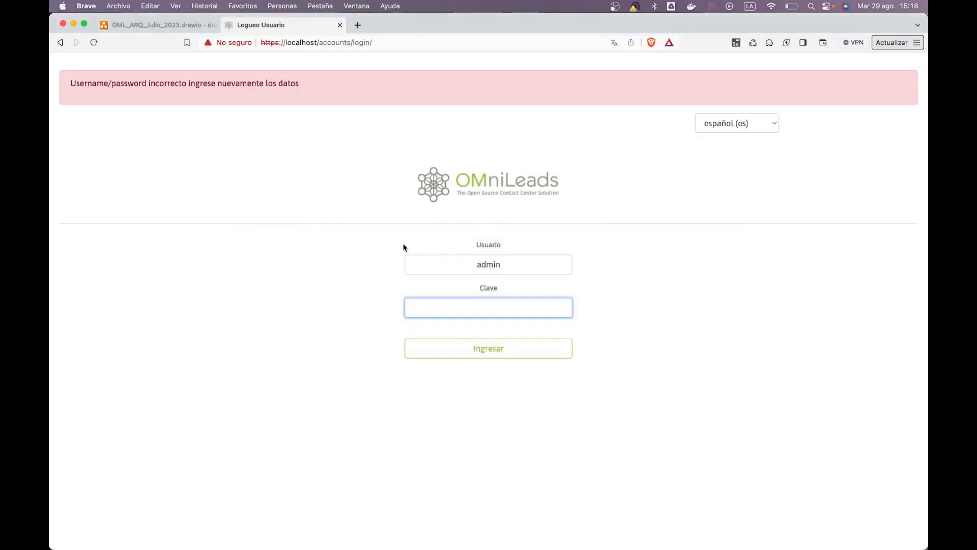
Log in with the admin password, close the Instance Record notice, and expand the Ayuda menu
{"action": "type", "text": "admin"}
{"action": "key", "text": "Return"}
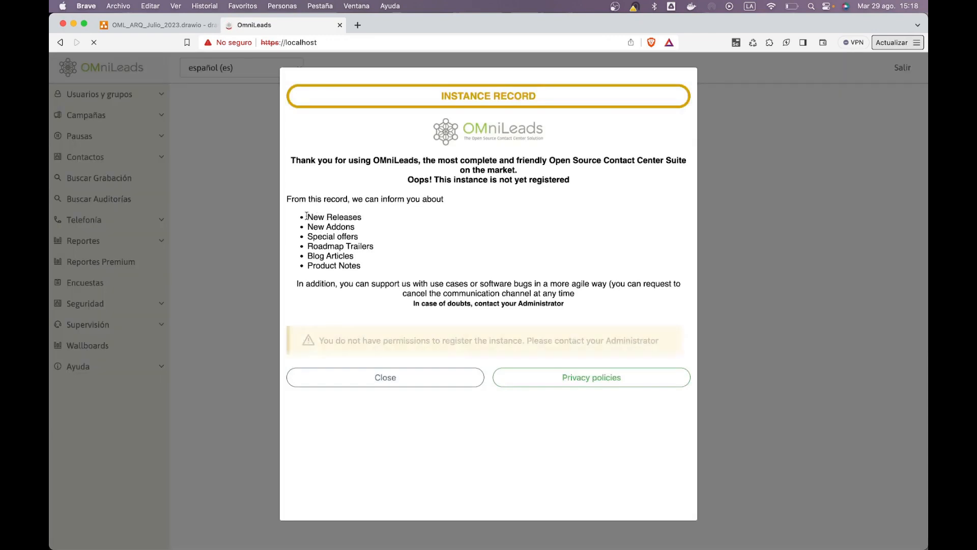
{"action": "left_click", "coordinate": [247, 325]}
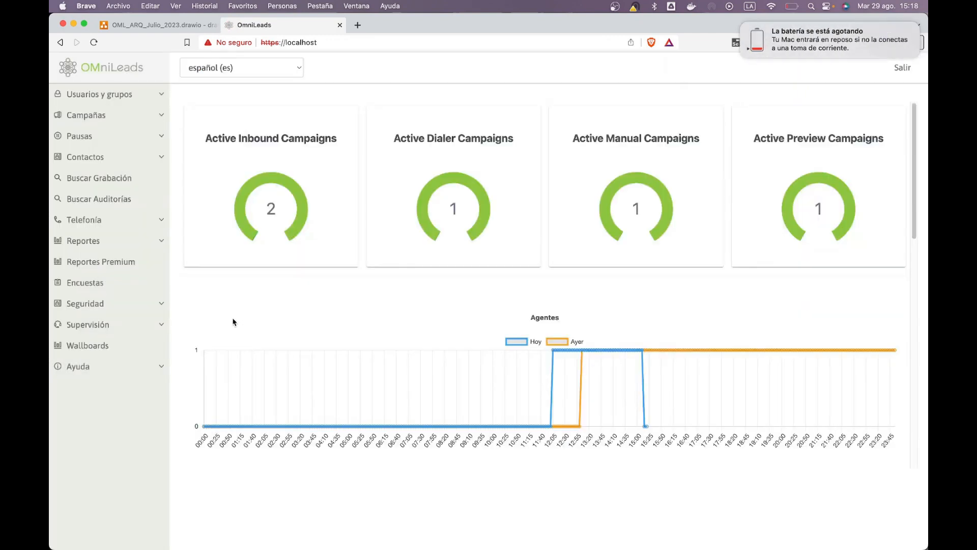
{"action": "left_click", "coordinate": [106, 367]}
{"action": "left_click", "coordinate": [107, 384]}
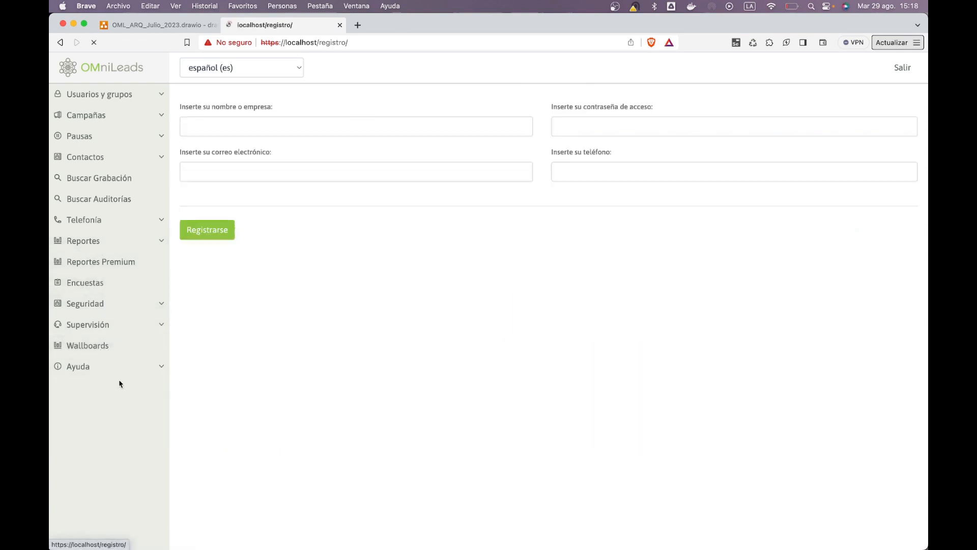
{"action": "left_click", "coordinate": [277, 124]}
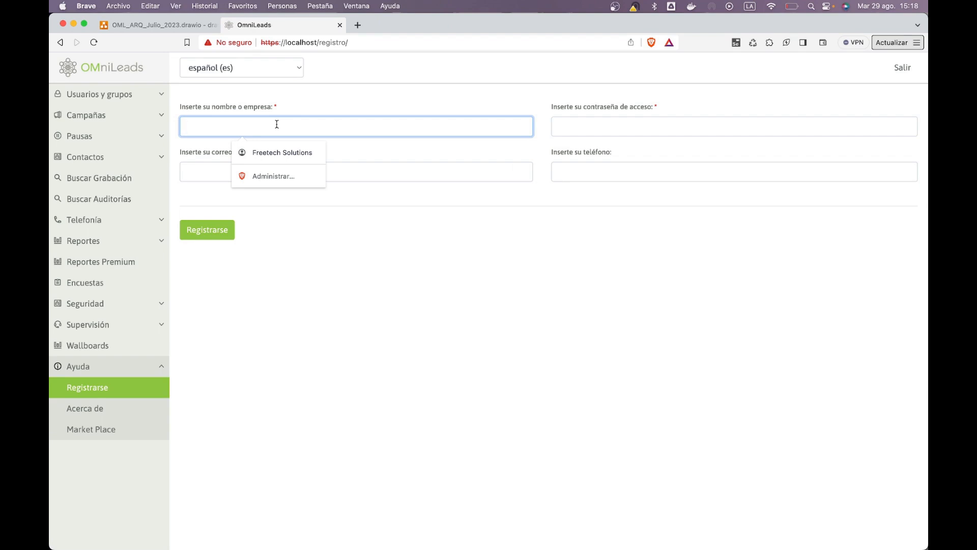
{"action": "left_click", "coordinate": [414, 116]}
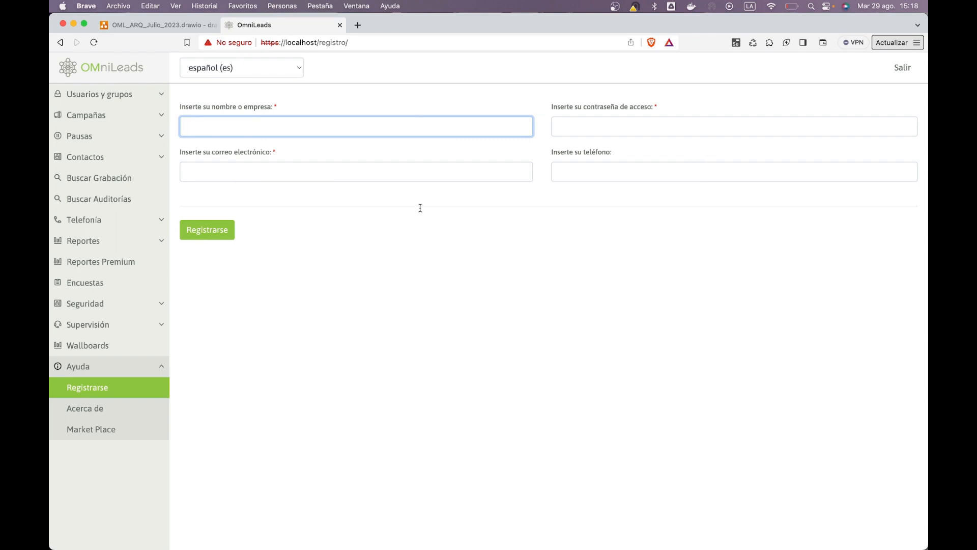
{"action": "left_click", "coordinate": [404, 122]}
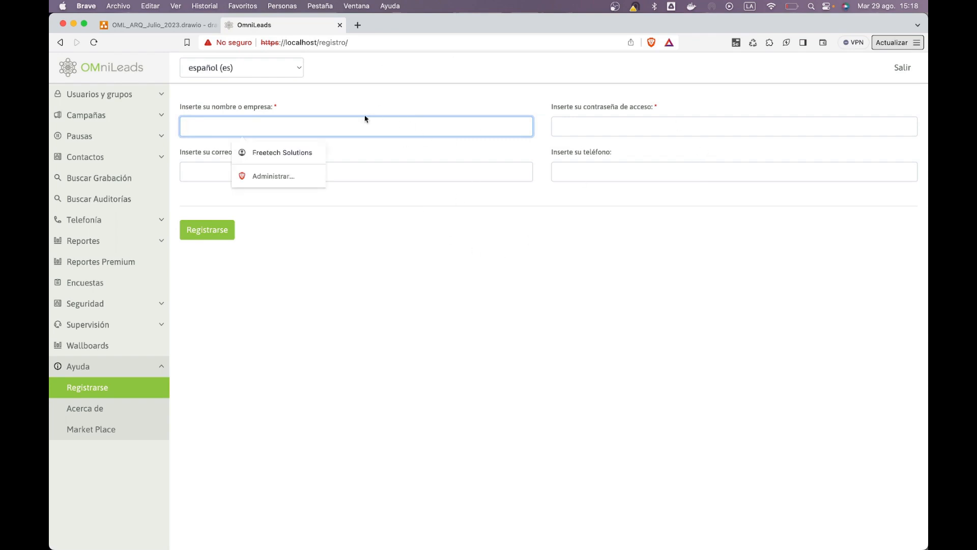
{"action": "left_click", "coordinate": [581, 134]}
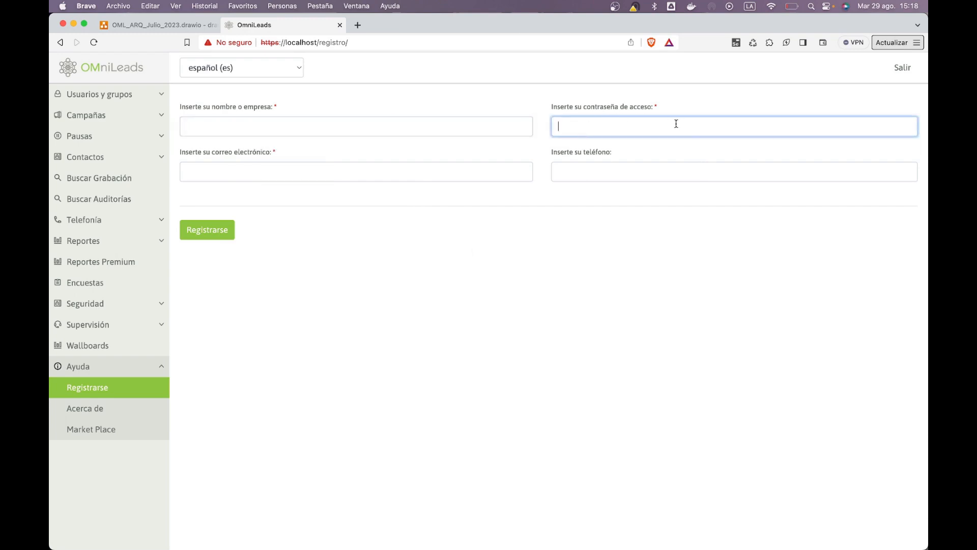
{"action": "left_click", "coordinate": [375, 175]}
{"action": "left_click", "coordinate": [542, 320]}
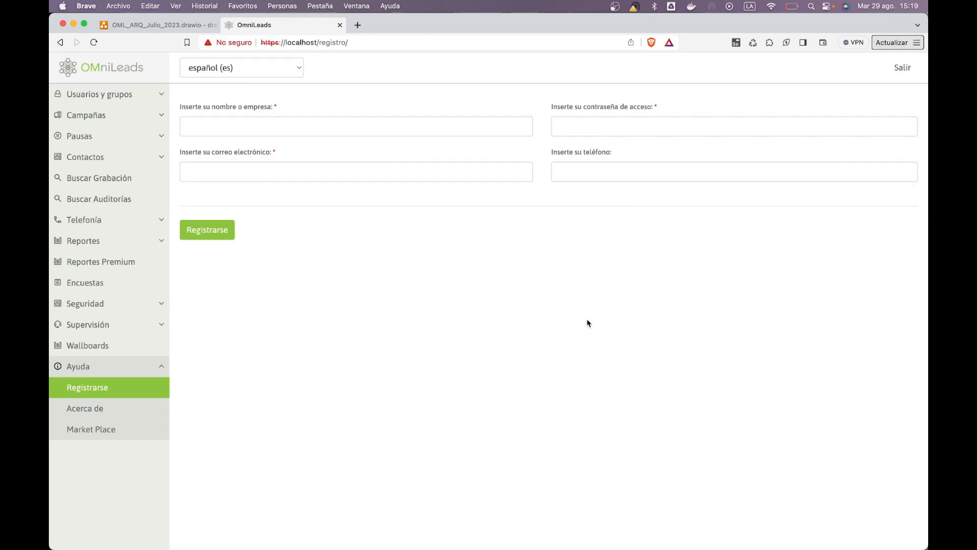
{"action": "left_click", "coordinate": [443, 134]}
{"action": "left_click", "coordinate": [471, 303]}
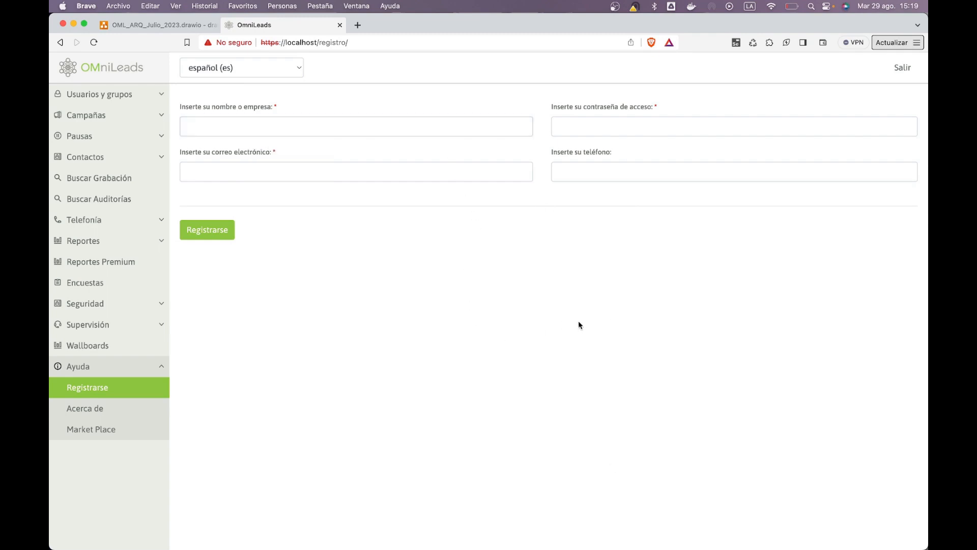
Submit the Registrarse form with company name, password, contact e-mail and phone, then open Market Place
{"action": "left_click", "coordinate": [424, 134]}
{"action": "type", "text": "oml"}
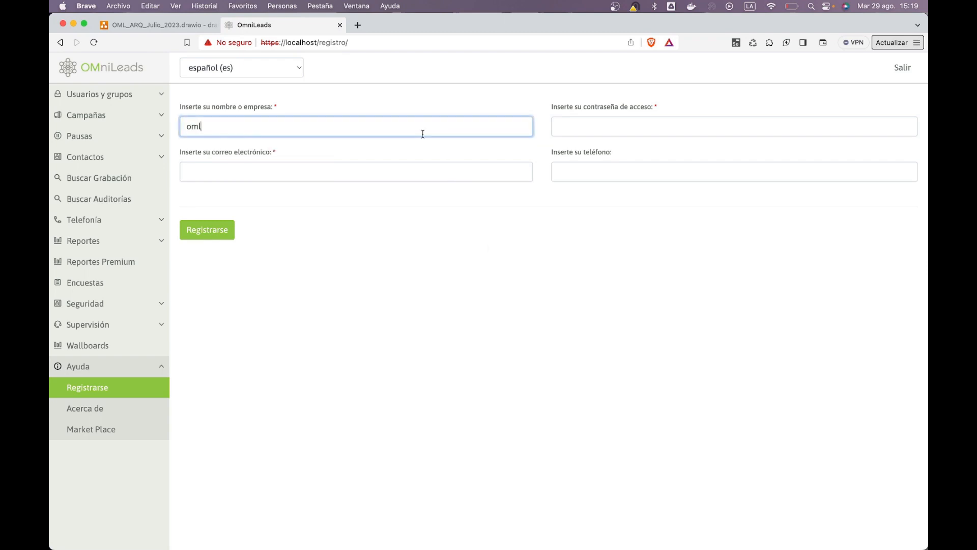
{"action": "type", "text": "_curso"}
{"action": "key", "text": "Tab"}
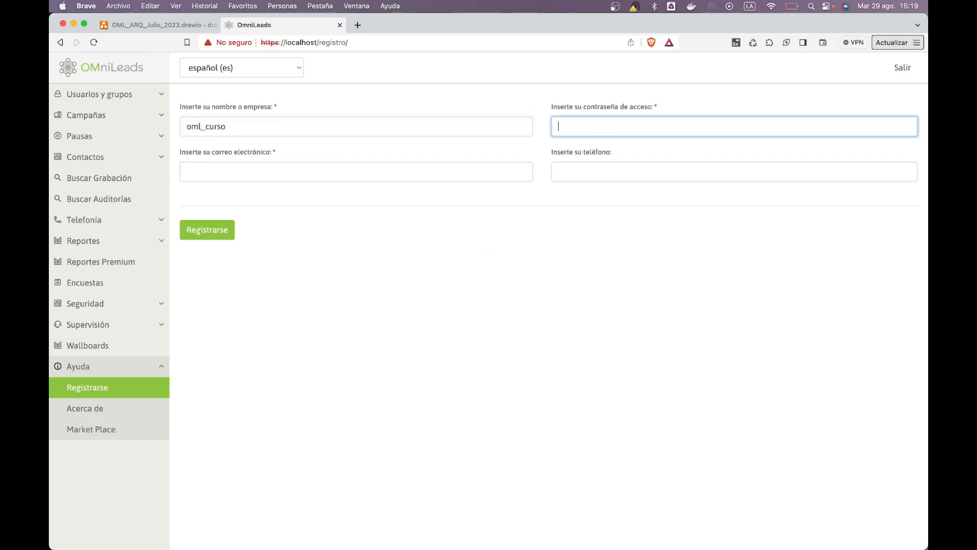
{"action": "type", "text": "•••••••••••••"}
{"action": "key", "text": "Tab"}
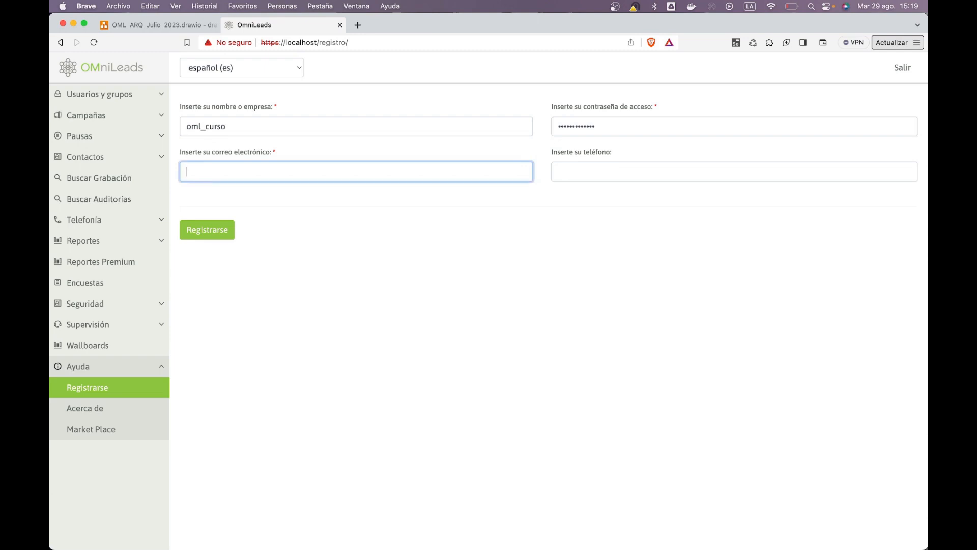
{"action": "type", "text": "fabian"}
{"action": "key", "text": "Down"}
{"action": "key", "text": "Tab"}
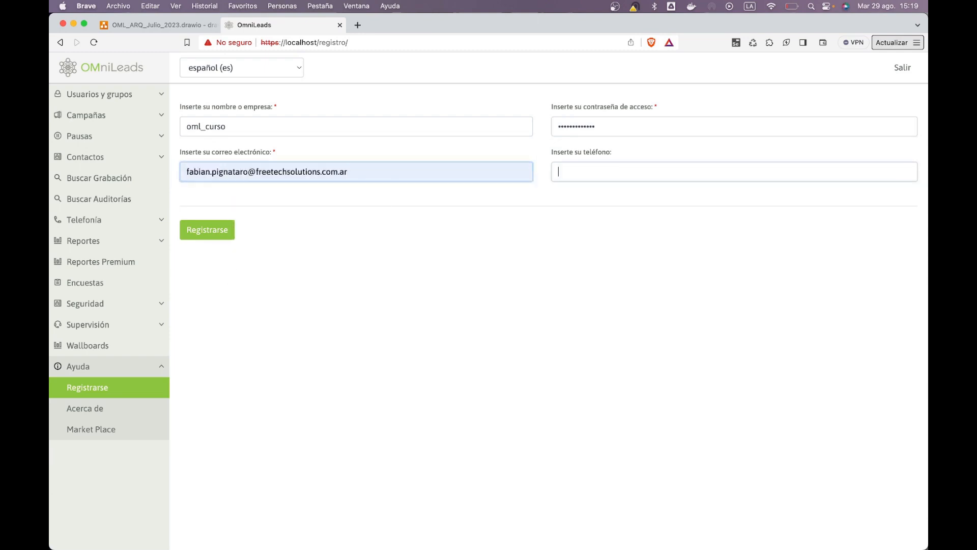
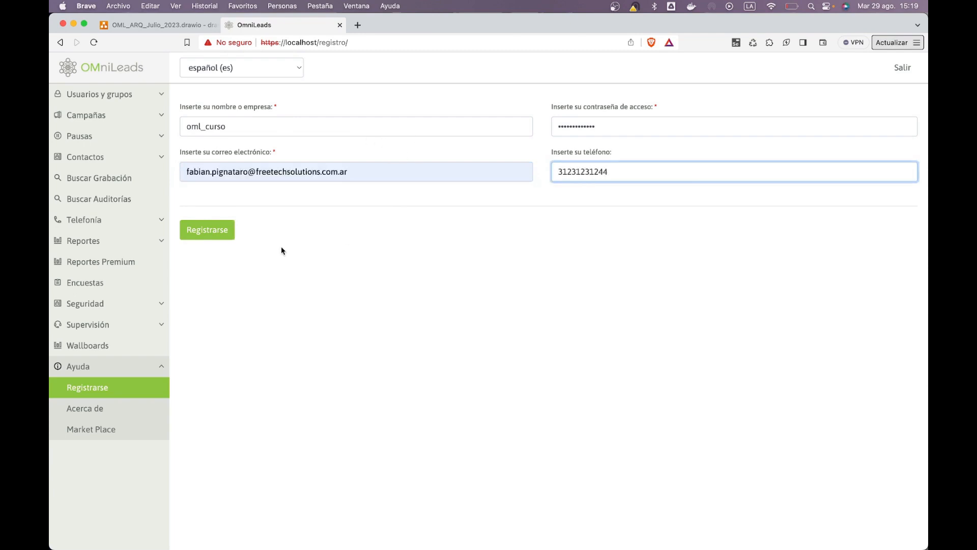
{"action": "left_click", "coordinate": [218, 229]}
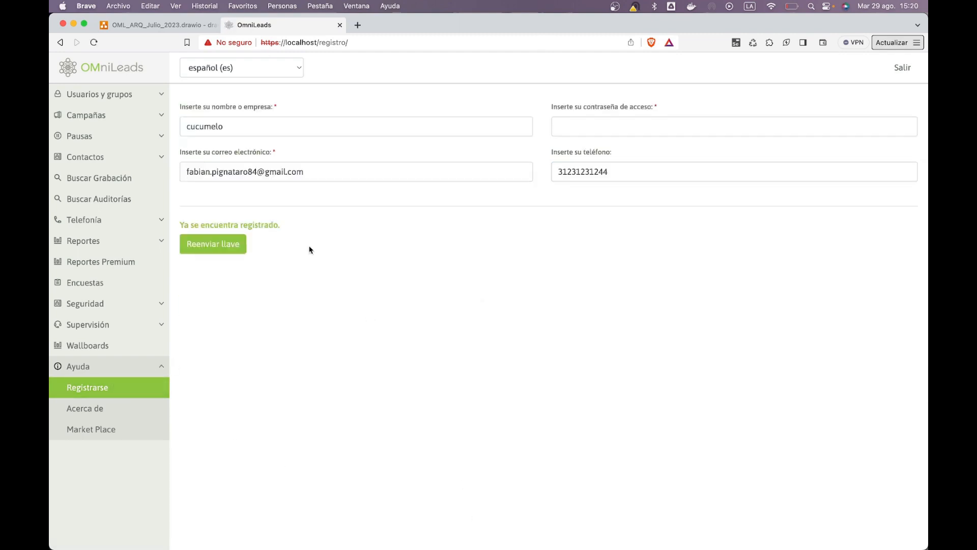
{"action": "left_click", "coordinate": [97, 430]}
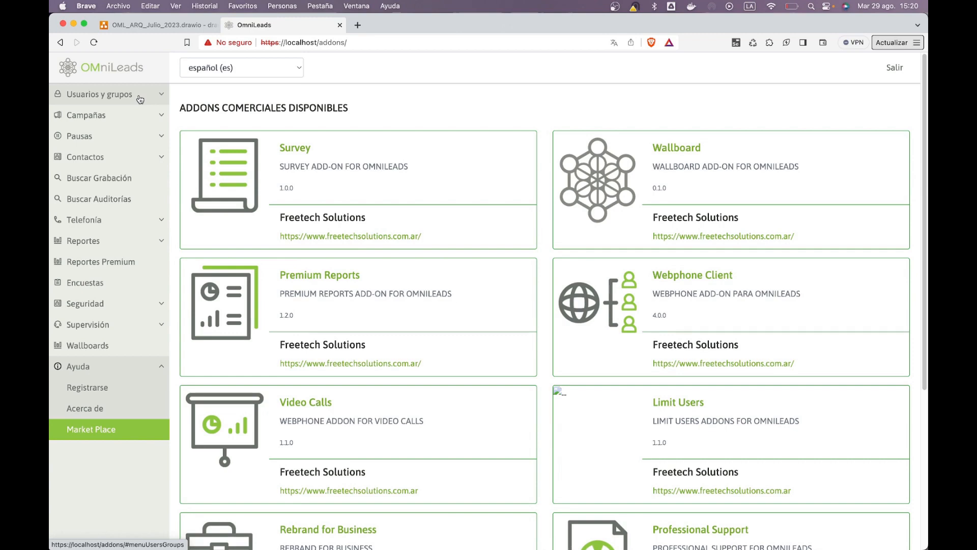
Expand Usuarios y grupos, then load gmail.com in a new Brave tab
{"action": "left_click", "coordinate": [140, 99]}
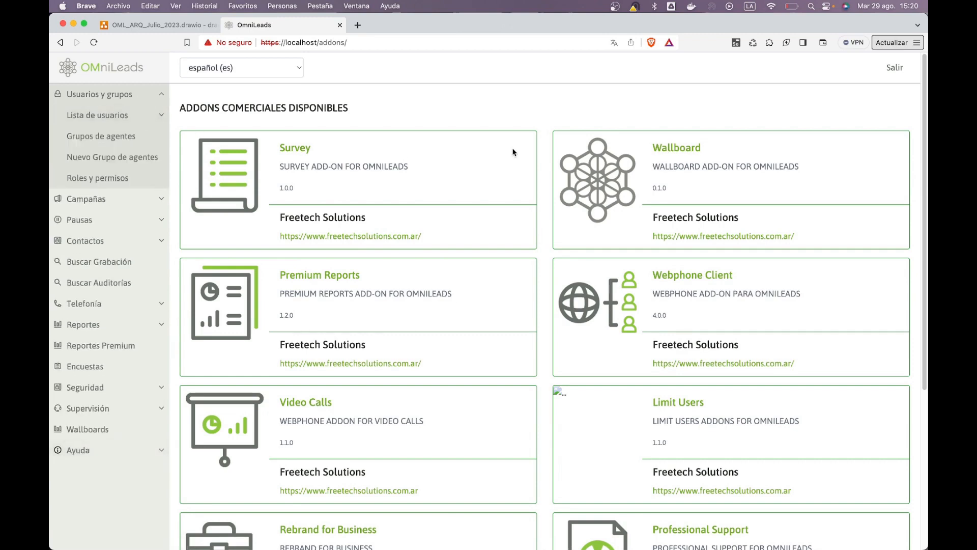
{"action": "key", "text": "super+Tab"}
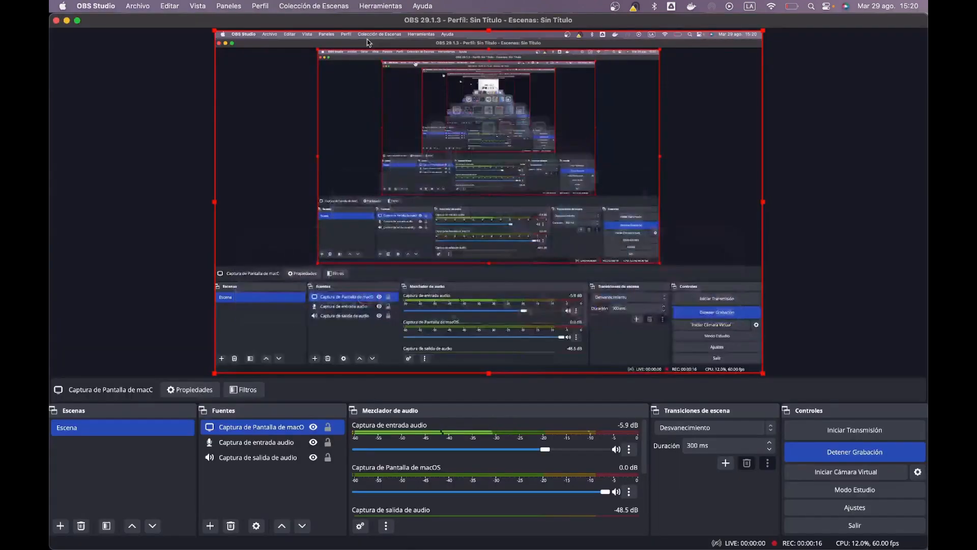
{"action": "key", "text": "super+Tab"}
{"action": "left_click", "coordinate": [358, 29]}
{"action": "type", "text": "gmail.com"}
{"action": "key", "text": "Return"}
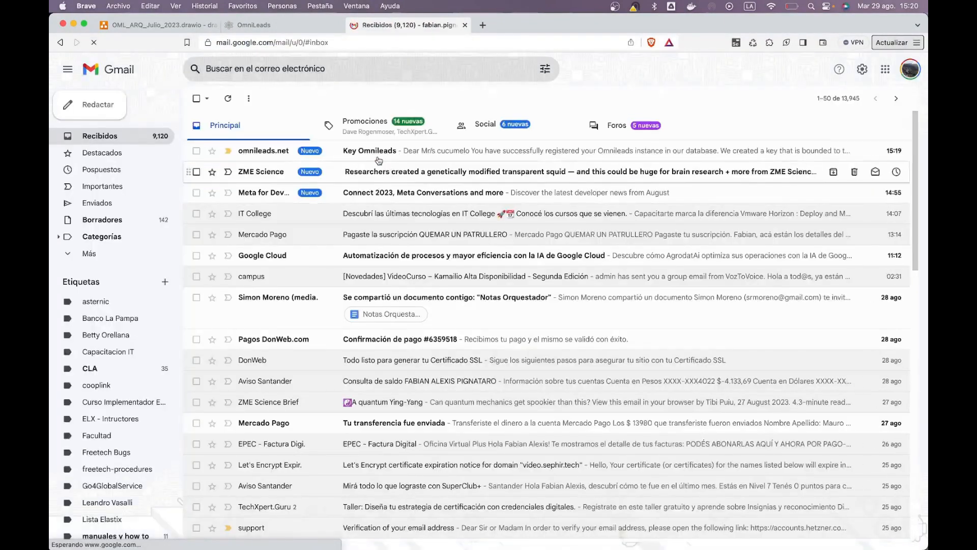
Open the 'Key Omnileads' email and select the instance key in its body
{"action": "left_click", "coordinate": [377, 203]}
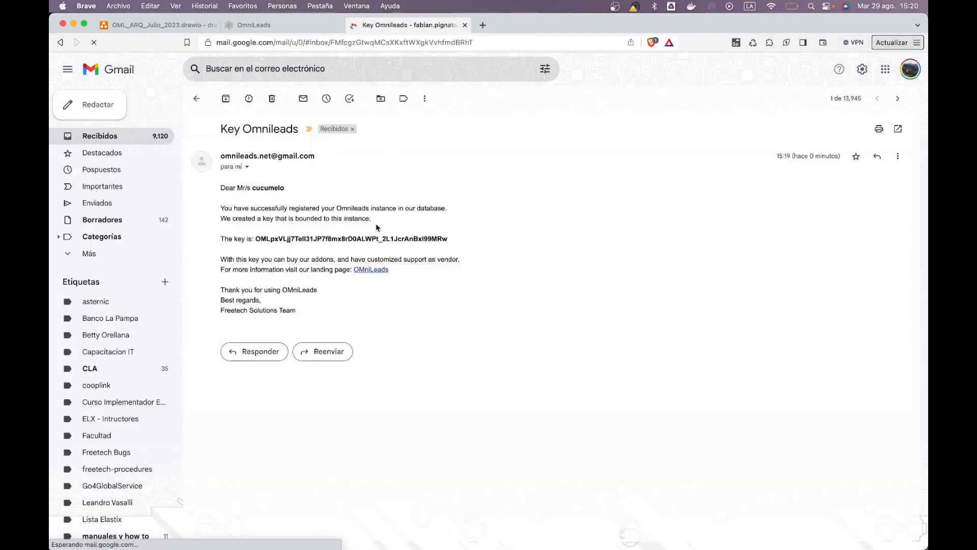
{"action": "left_click_drag", "start_coordinate": [256, 238], "coordinate": [449, 239]}
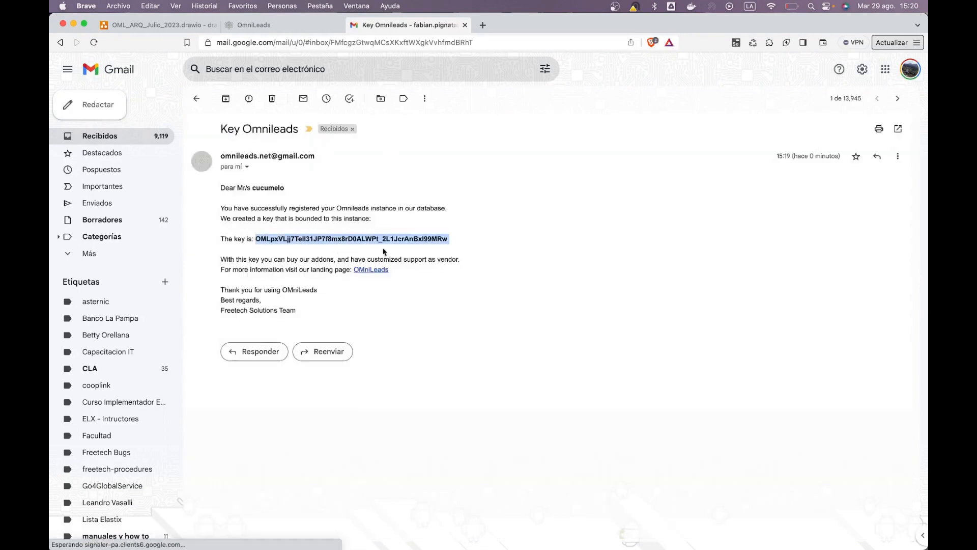
{"action": "triple_click", "coordinate": [451, 241]}
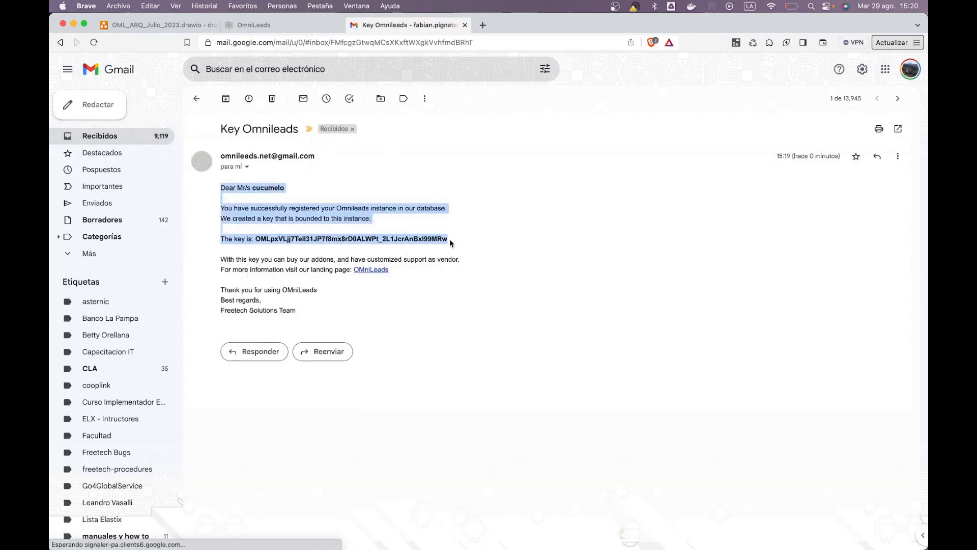
{"action": "left_click", "coordinate": [425, 239]}
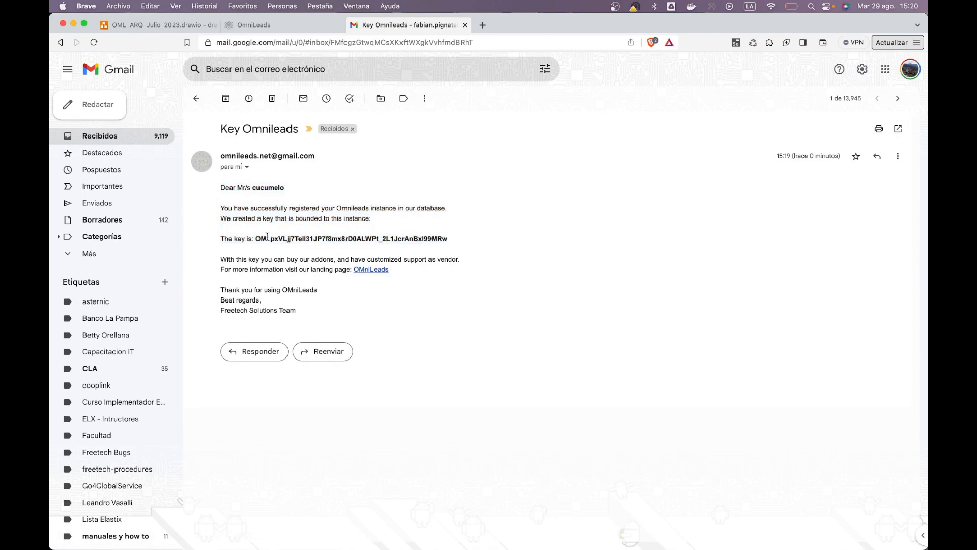
{"action": "mouse_move", "coordinate": [256, 239]}
{"action": "left_mouse_down"}
{"action": "mouse_move", "coordinate": [451, 239]}
{"action": "mouse_move", "coordinate": [346, 220]}
{"action": "mouse_move", "coordinate": [256, 239]}
{"action": "left_mouse_up"}
{"action": "left_click", "coordinate": [473, 243]}
{"action": "left_click", "coordinate": [266, 243]}
Open Premium Reports from the OmniLeads dashboard, note the PERMISO DENEGADO 403 error, and go back home
{"action": "left_click", "coordinate": [278, 28]}
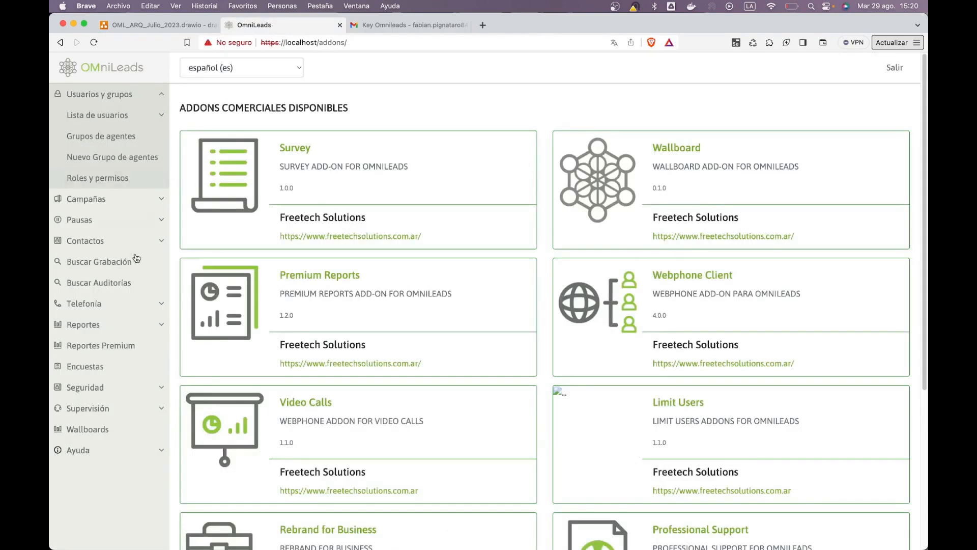
{"action": "left_click", "coordinate": [135, 62]}
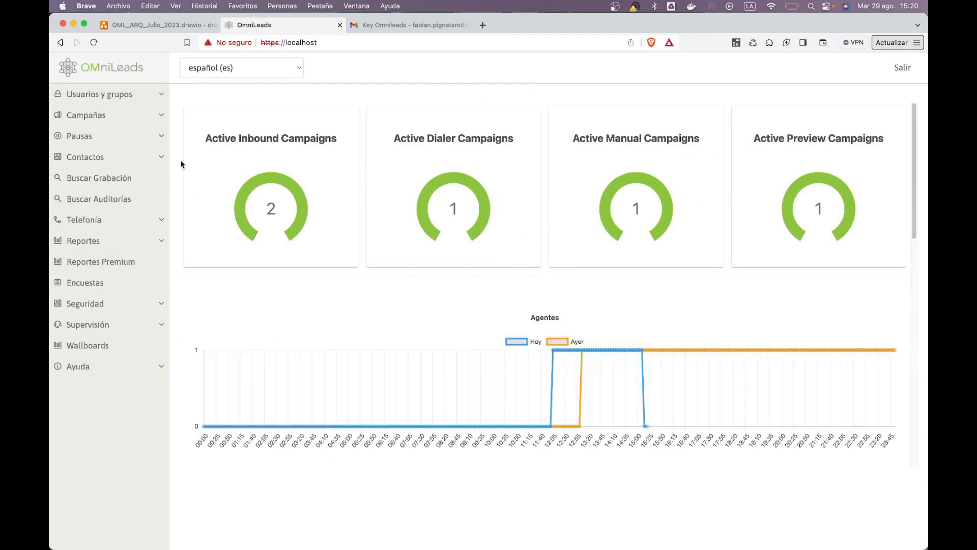
{"action": "left_click", "coordinate": [102, 263]}
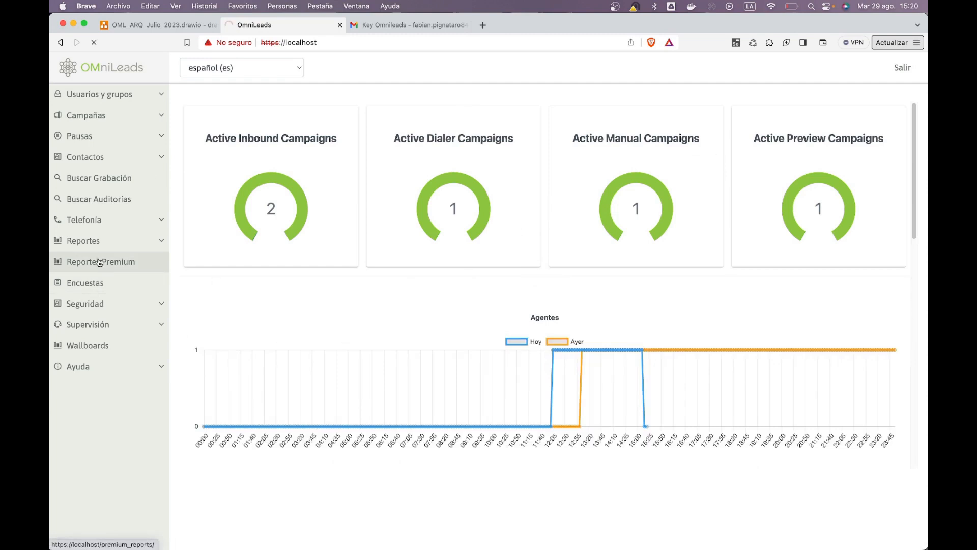
{"action": "left_click_drag", "start_coordinate": [395, 265], "coordinate": [661, 338]}
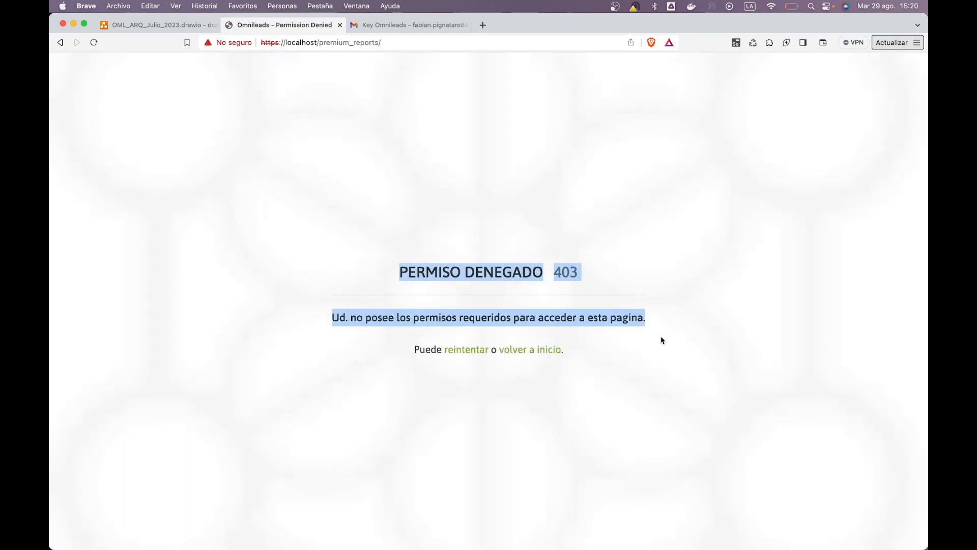
{"action": "left_click", "coordinate": [540, 355]}
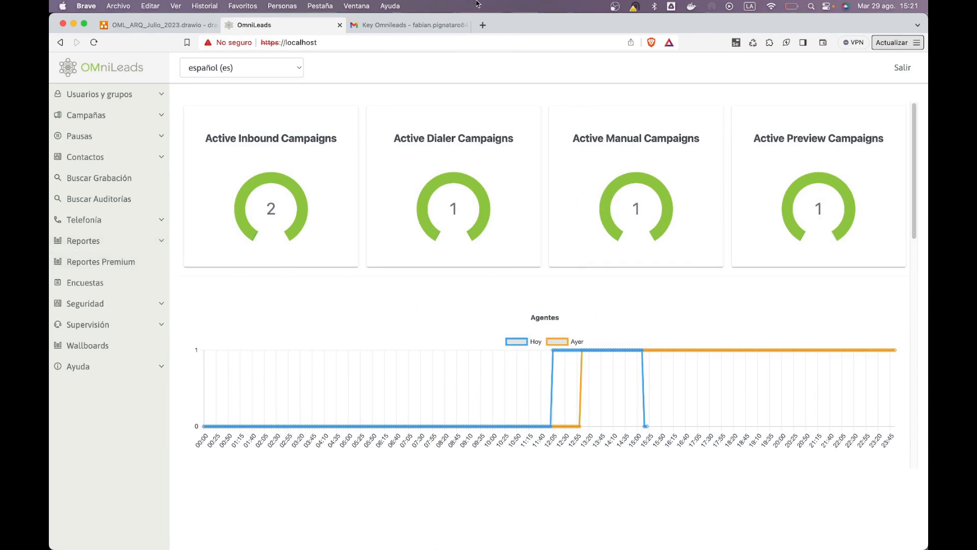
Select the instance key string in the Key Omnileads email, then return to the OmniLeads dashboard
{"action": "left_click", "coordinate": [432, 24]}
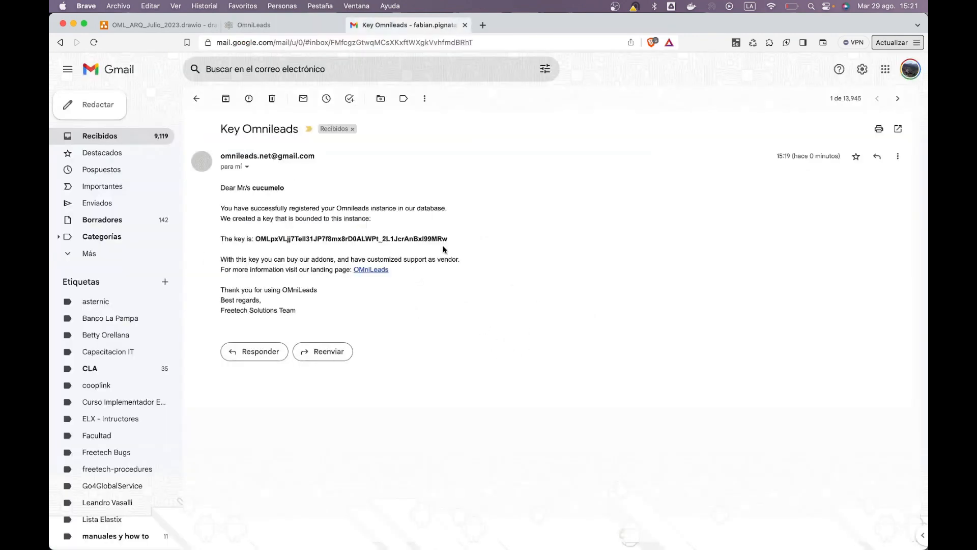
{"action": "left_click_drag", "start_coordinate": [448, 240], "coordinate": [255, 239]}
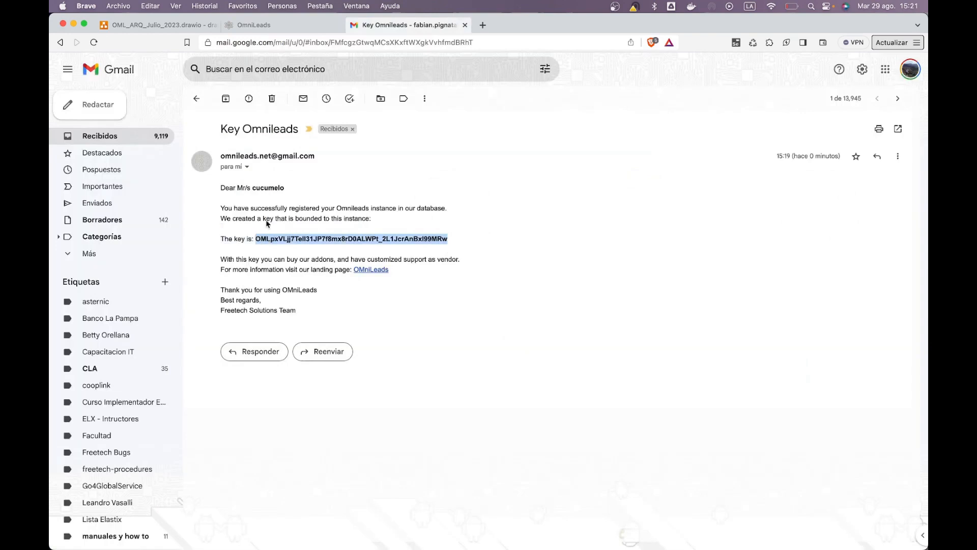
{"action": "left_click", "coordinate": [305, 24]}
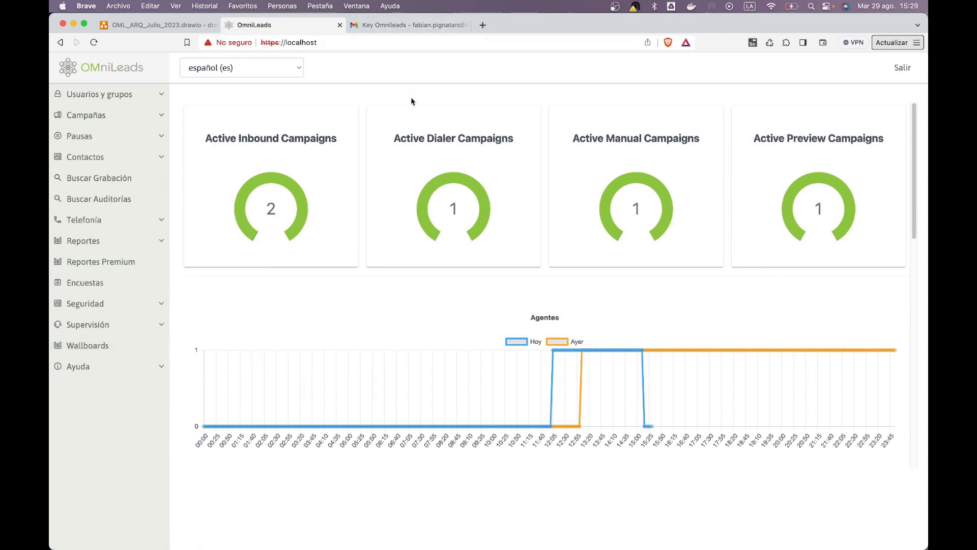
With Gmail closed, verify Premium Reports loads its filters page, then view the empty Encuestas survey list
{"action": "left_click", "coordinate": [464, 25]}
{"action": "left_click", "coordinate": [105, 262]}
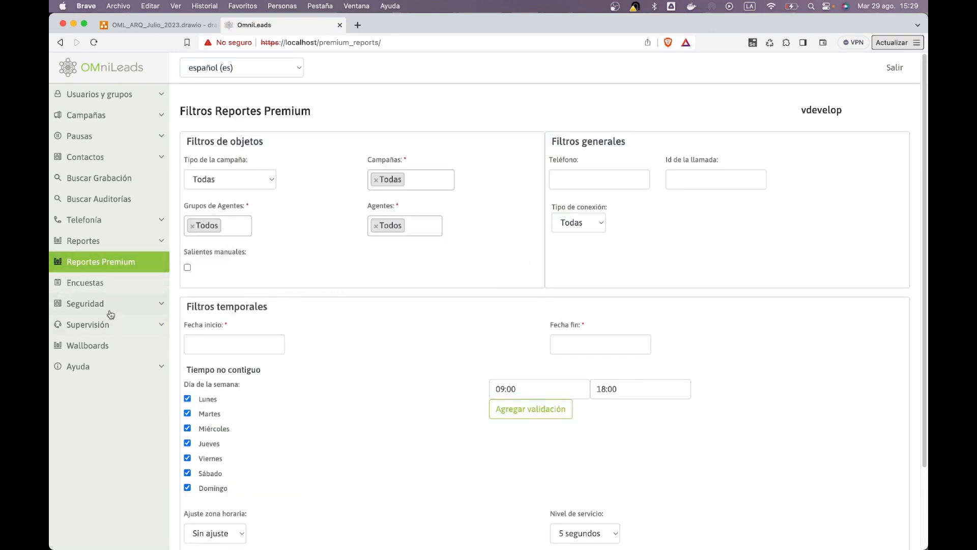
{"action": "left_click", "coordinate": [83, 285]}
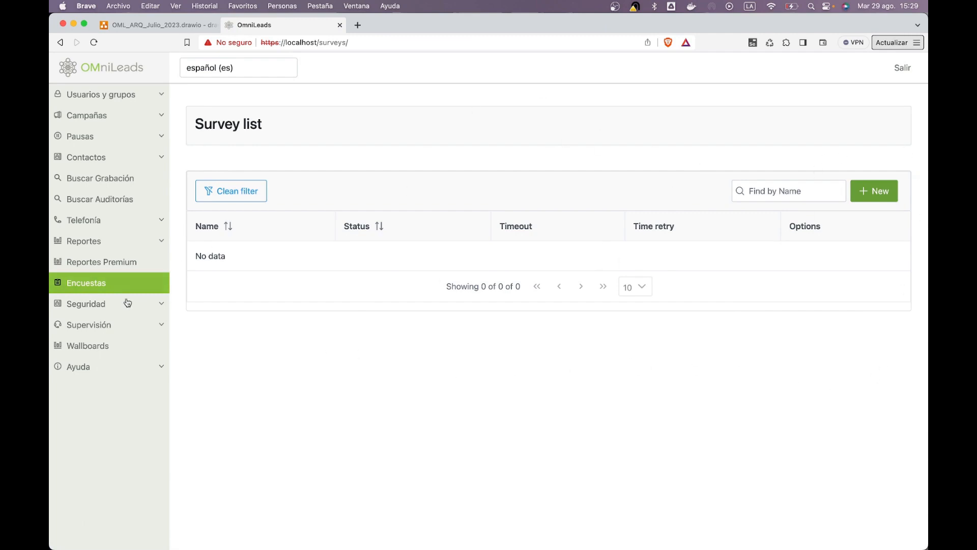
Open Wallboards to see the single 15-second public wallboard named general
{"action": "left_click", "coordinate": [77, 345]}
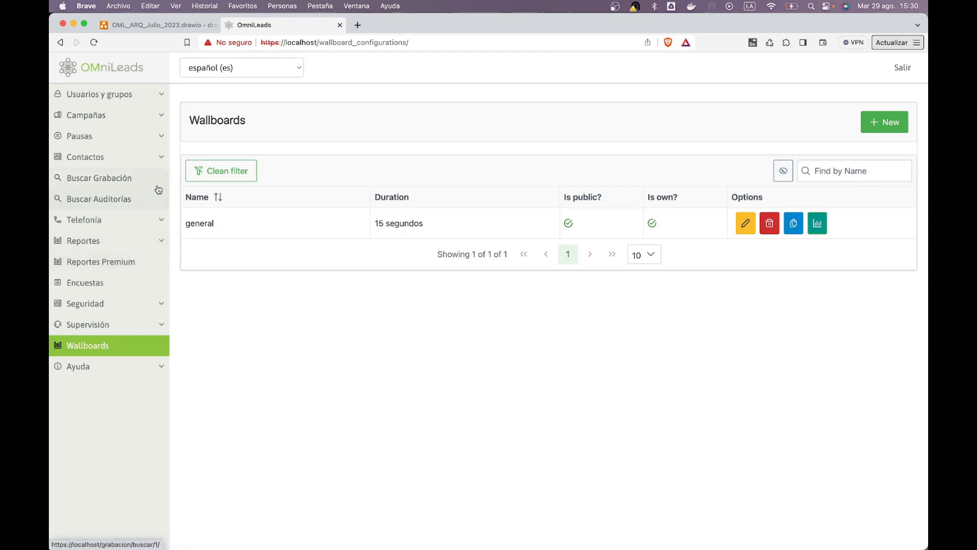
{"action": "left_click_drag", "start_coordinate": [319, 42], "coordinate": [224, 42]}
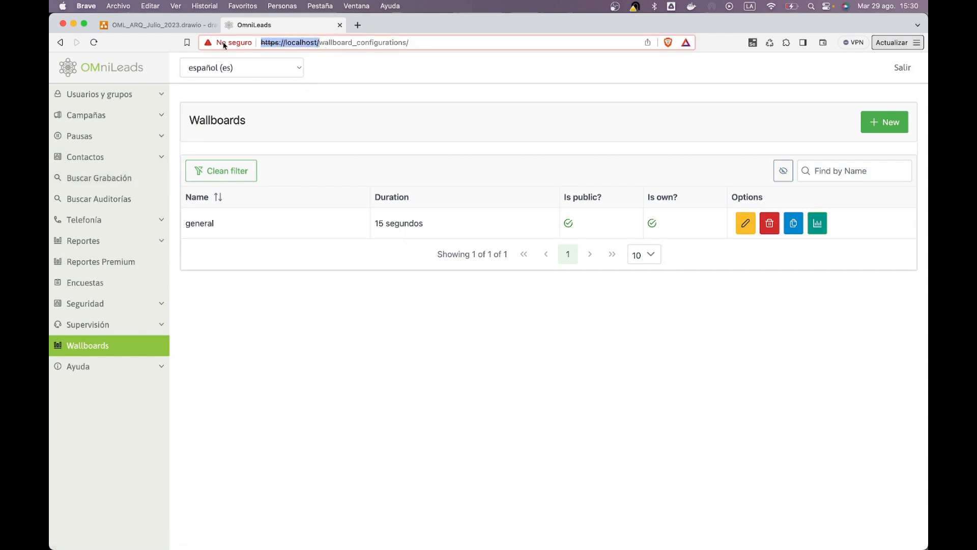
{"action": "left_click", "coordinate": [389, 393]}
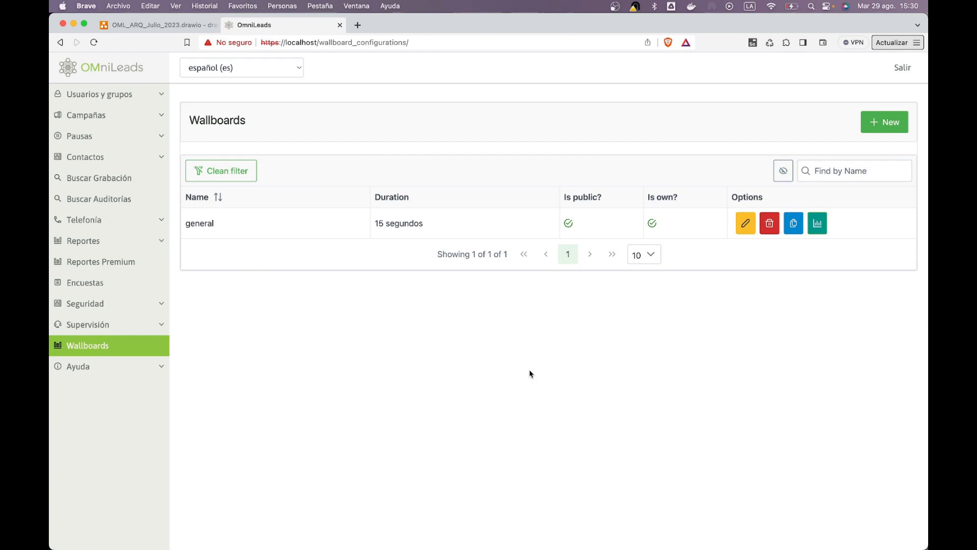
{"action": "left_click", "coordinate": [61, 367]}
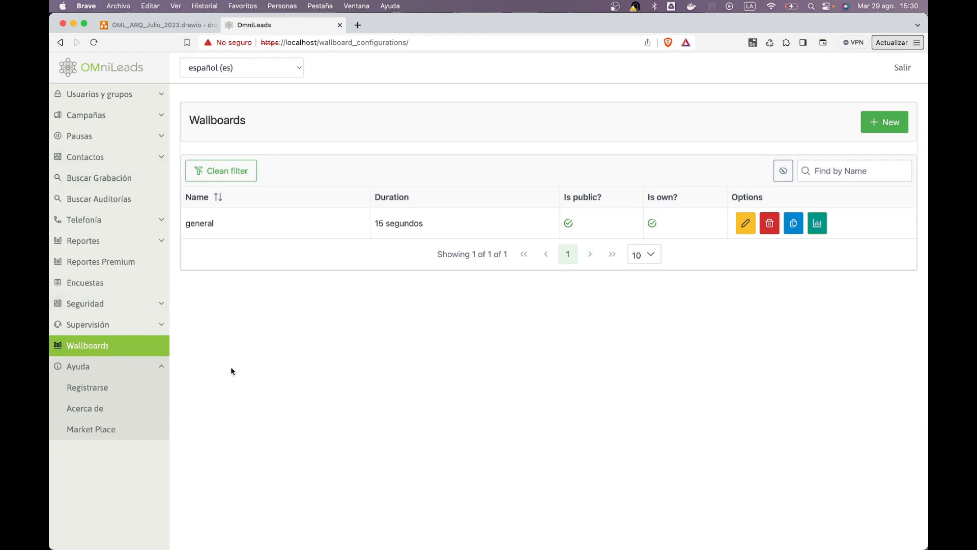
{"action": "left_click", "coordinate": [147, 366]}
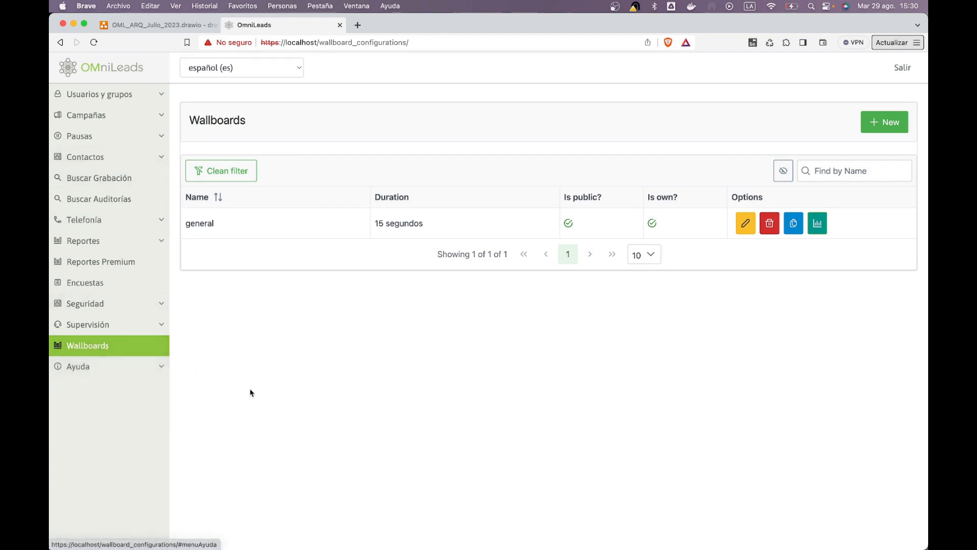